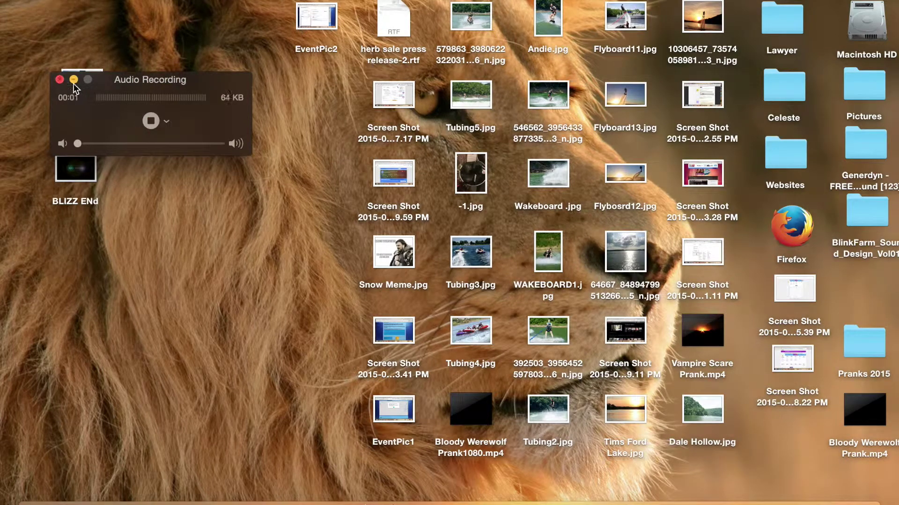
# Minimize the Audio Recording window to reveal the Finder desktop
pyautogui.click(74, 81)
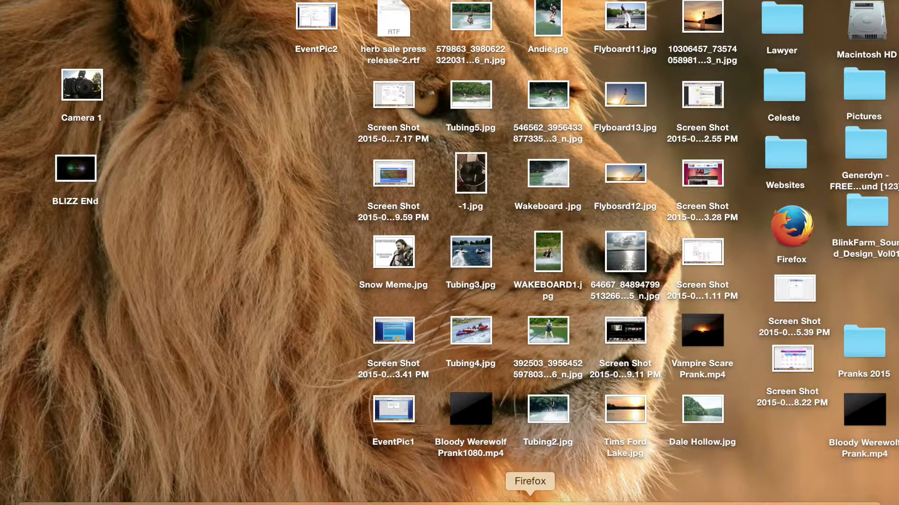
# Launch Firefox and load wix.com through the address bar's autofill
pyautogui.click(530, 501)
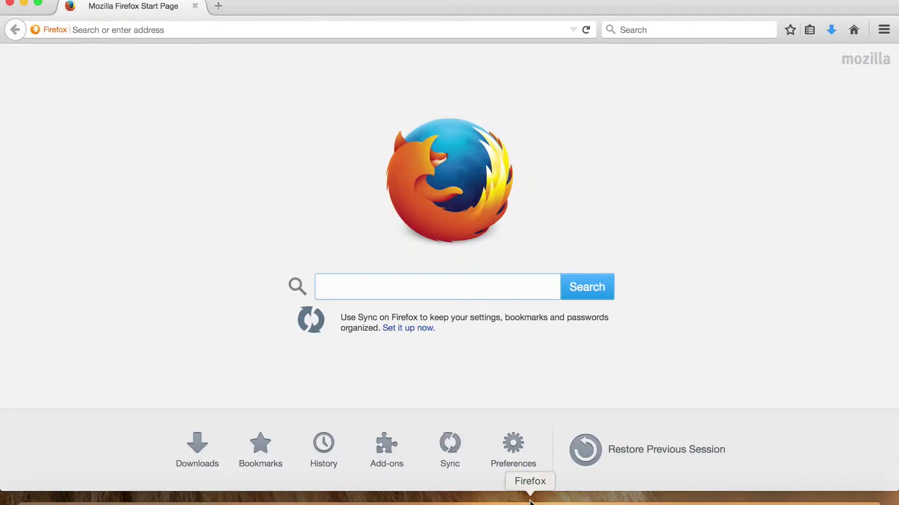
pyautogui.click(496, 29)
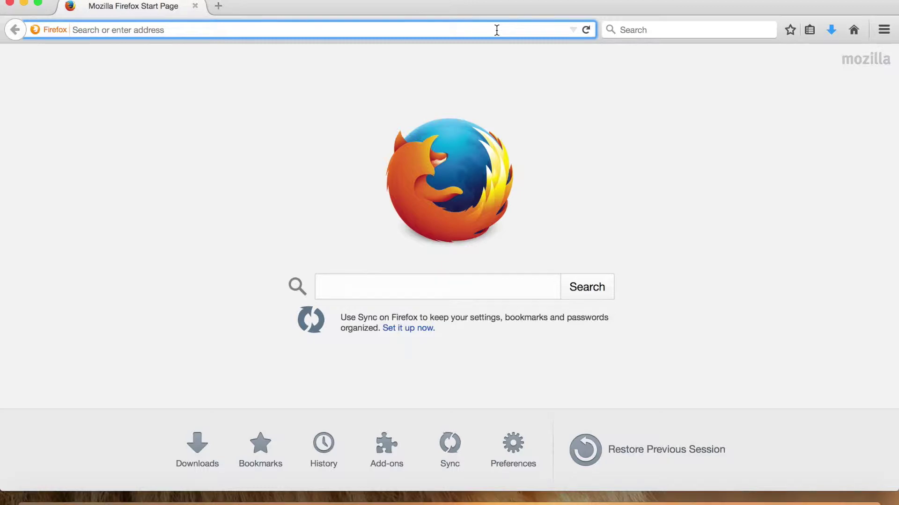
pyautogui.write('wix.com/')
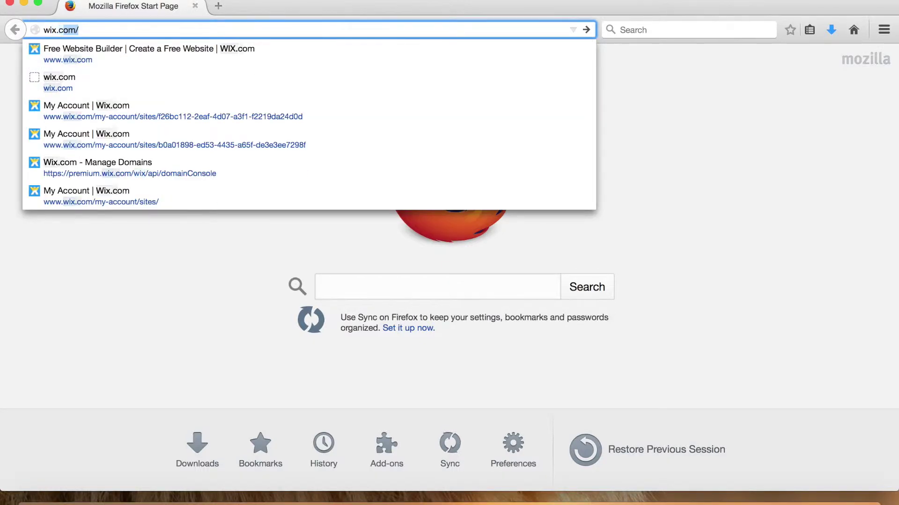
pyautogui.press('Right')
pyautogui.press('Return')
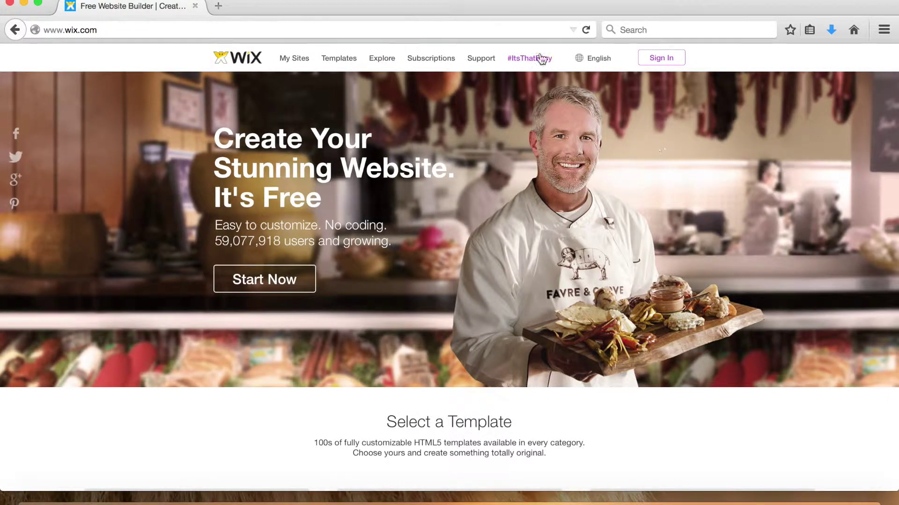
# Sign in to Wix with the saved account e-mail and the account password
pyautogui.click(667, 60)
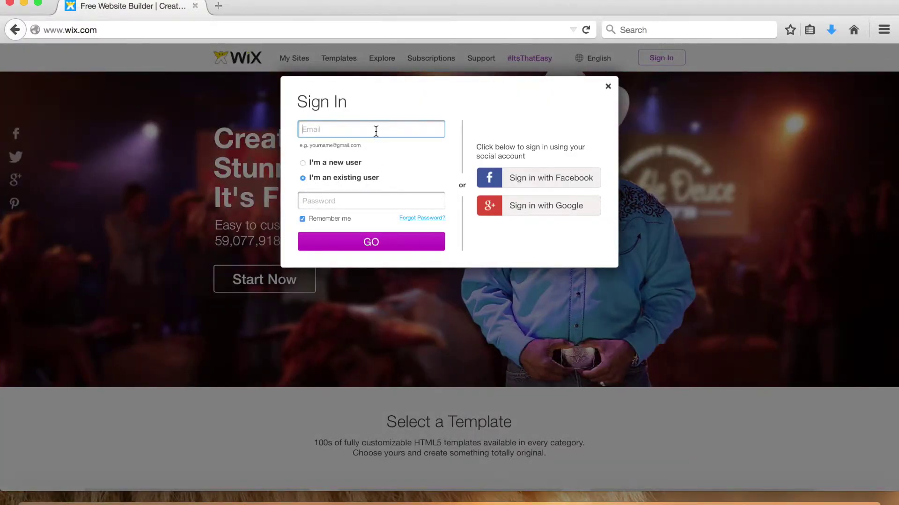
pyautogui.click(376, 131)
pyautogui.write('a')
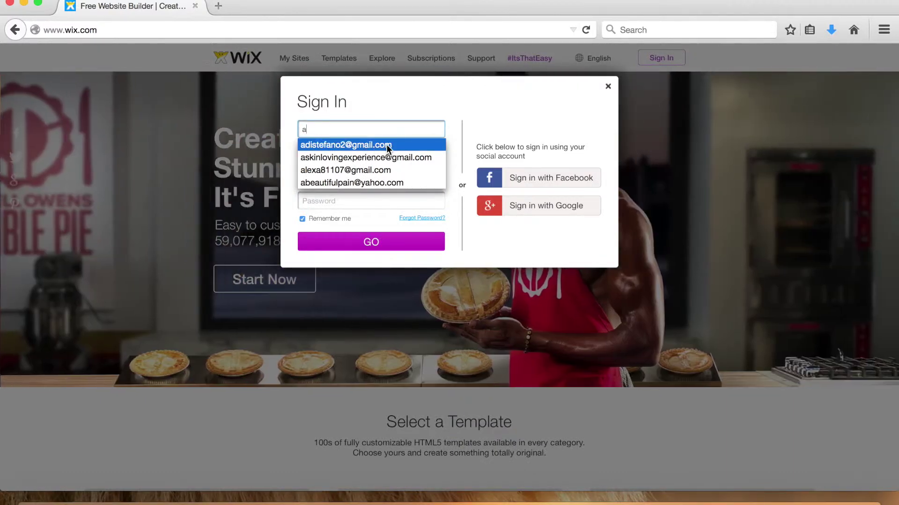
pyautogui.click(342, 145)
pyautogui.click(333, 202)
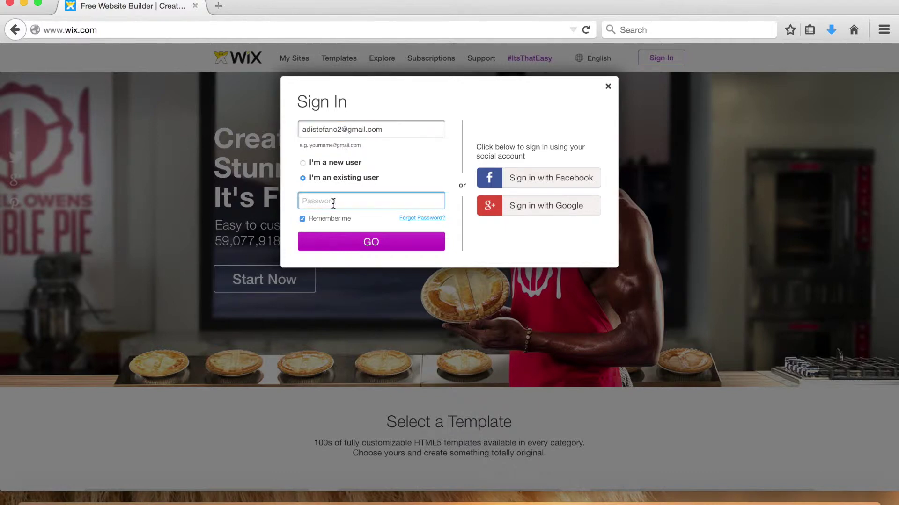
pyautogui.write('••••••')
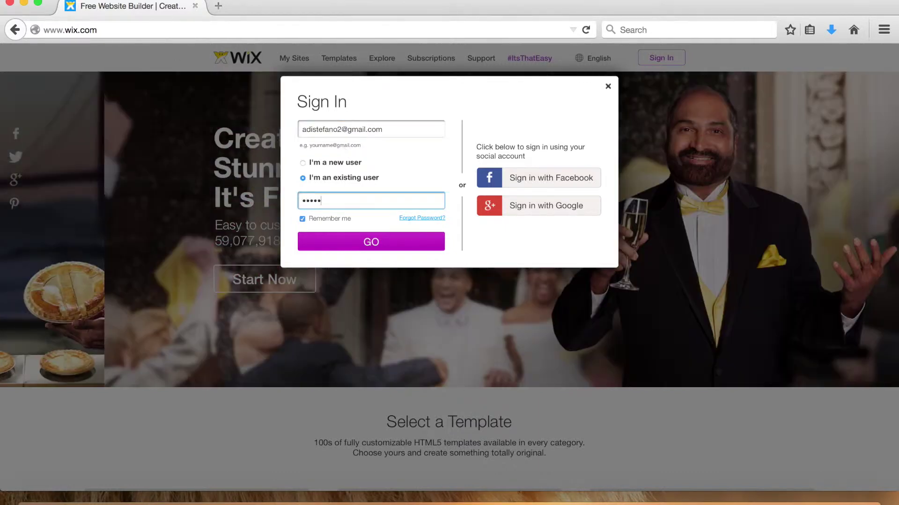
pyautogui.click(357, 244)
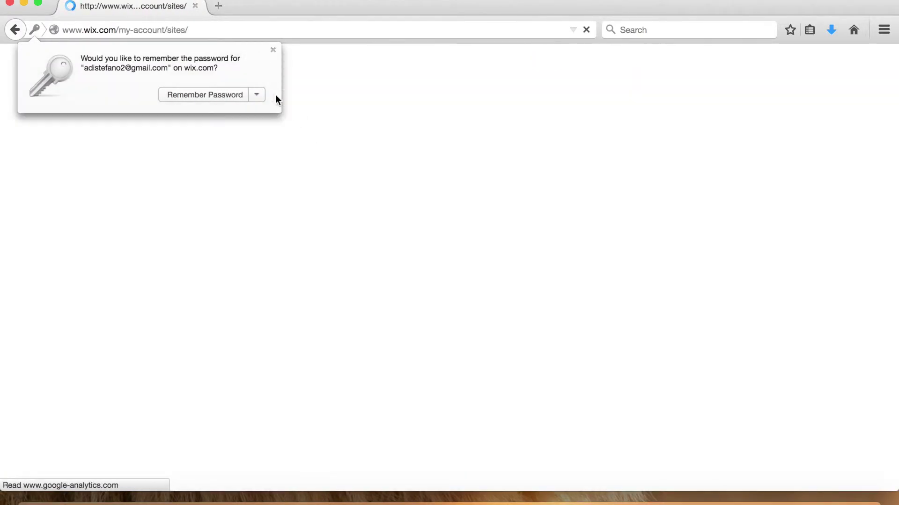
# Dismiss the remember-password offer and open the extremewatersports site in the Wix editor
pyautogui.click(272, 50)
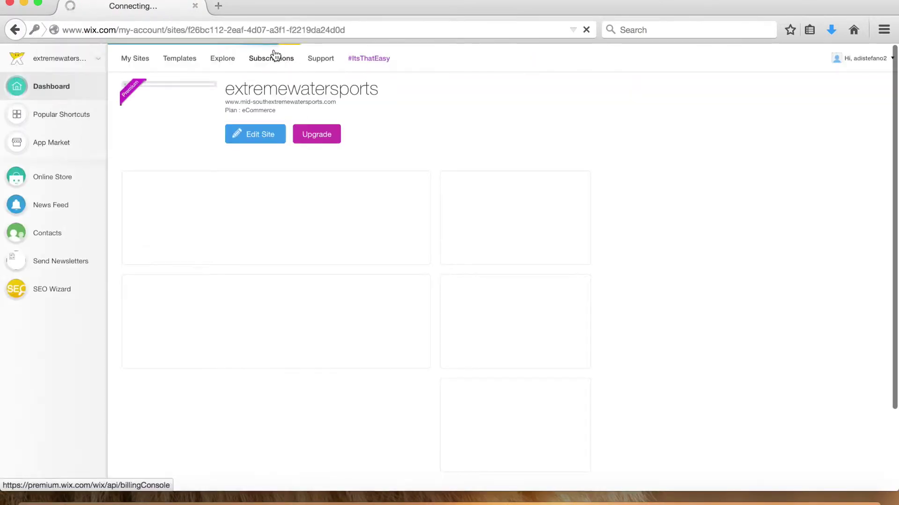
pyautogui.moveTo(276, 56)
pyautogui.click(273, 56)
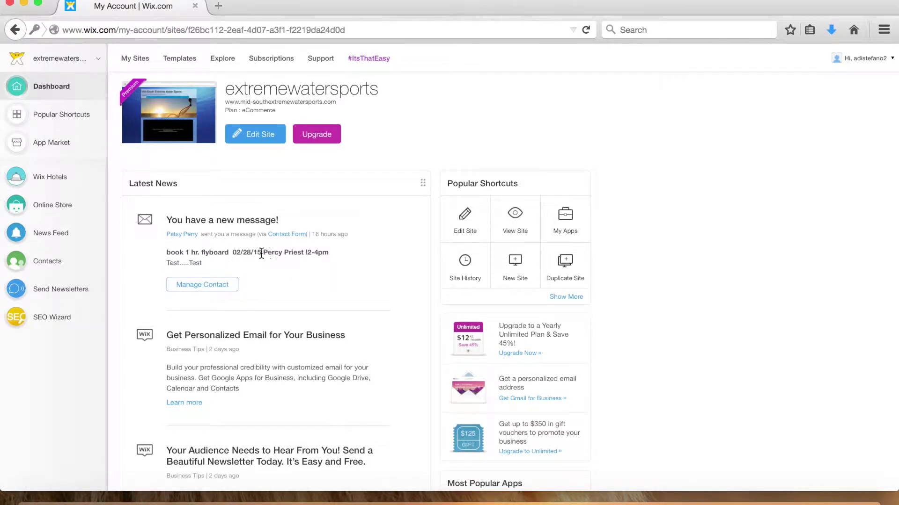
pyautogui.click(259, 137)
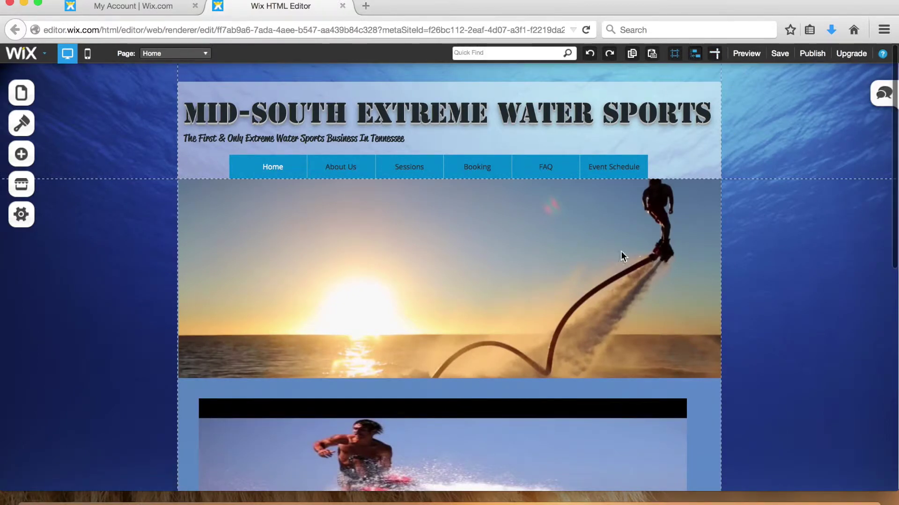
# Preview the Event Schedule page with its $1 Test event, then go back to editing it
pyautogui.click(749, 54)
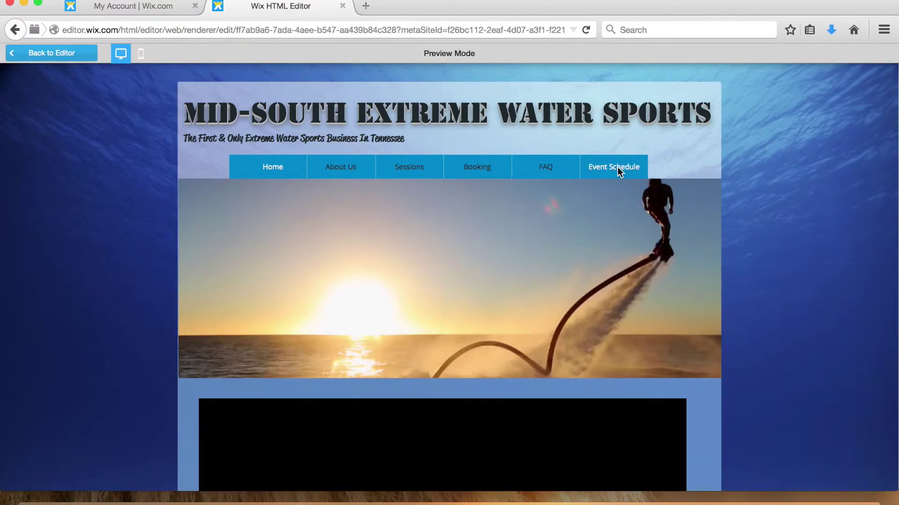
pyautogui.click(618, 169)
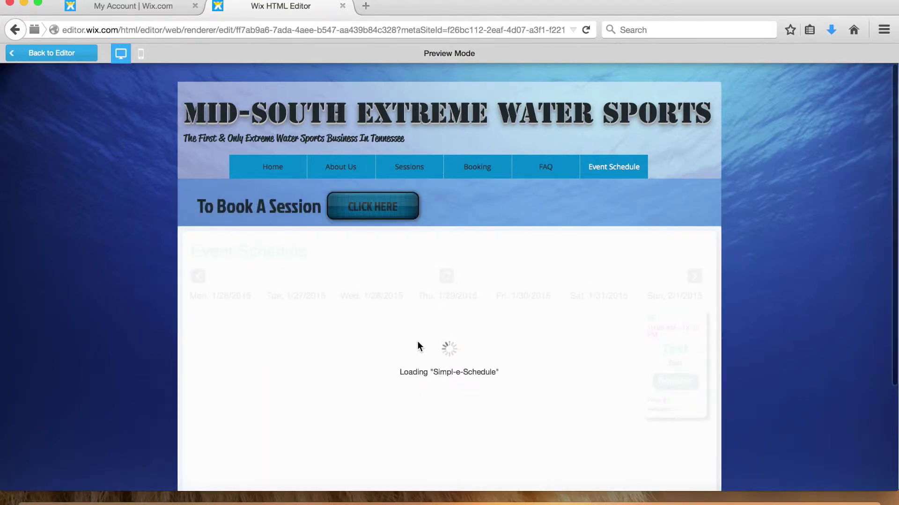
pyautogui.scroll(-2, 417, 346)
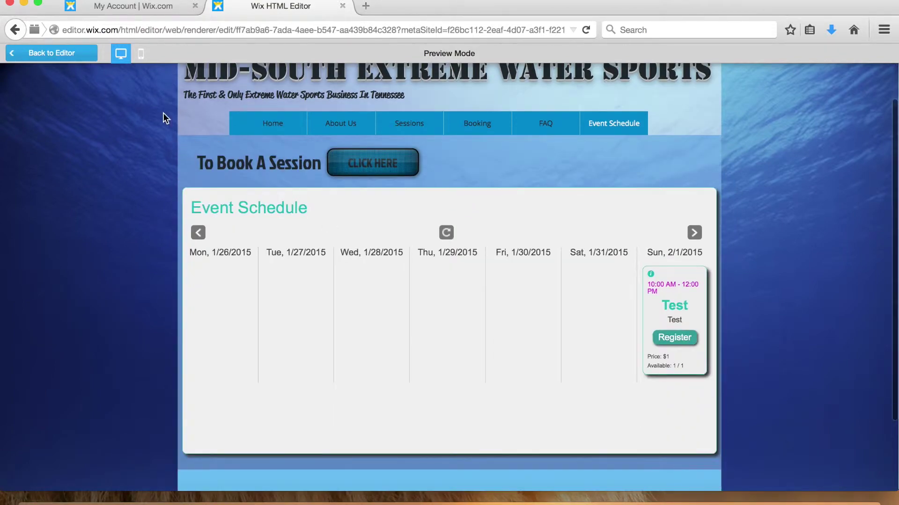
pyautogui.moveTo(567, 136)
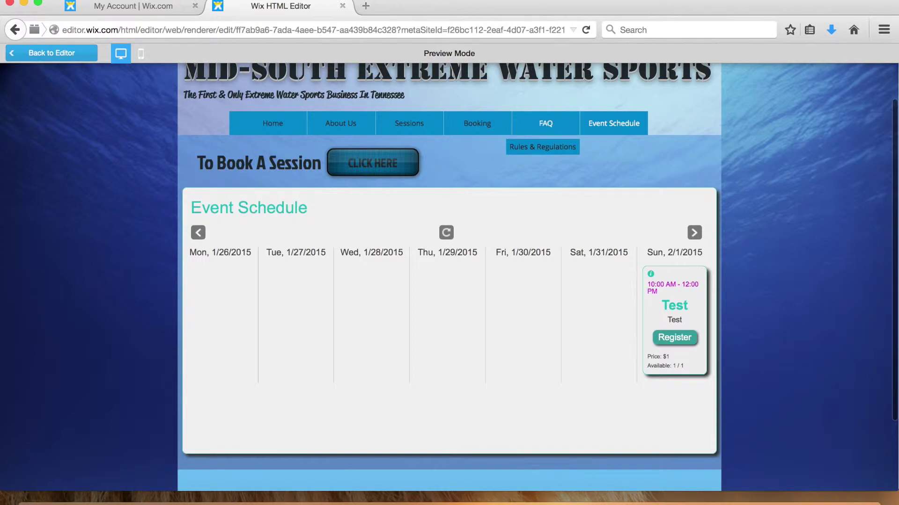
pyautogui.click(50, 54)
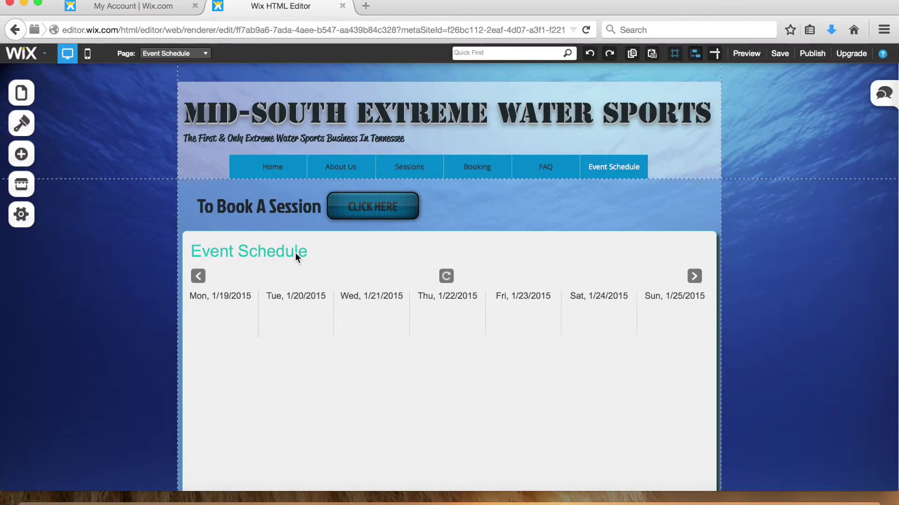
pyautogui.scroll(-3, 295, 252)
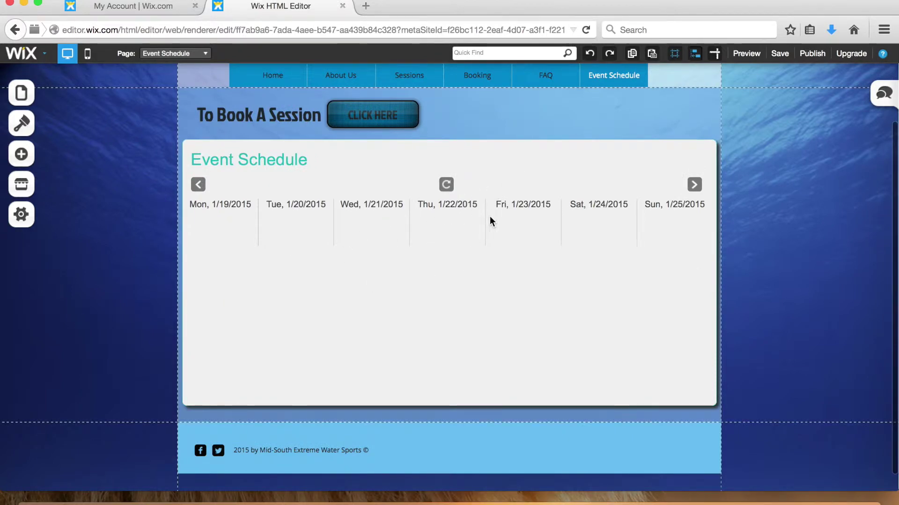
# Open the schedule widget's Simpl-e-Schedule App Settings and add a new blank event
pyautogui.click(413, 247)
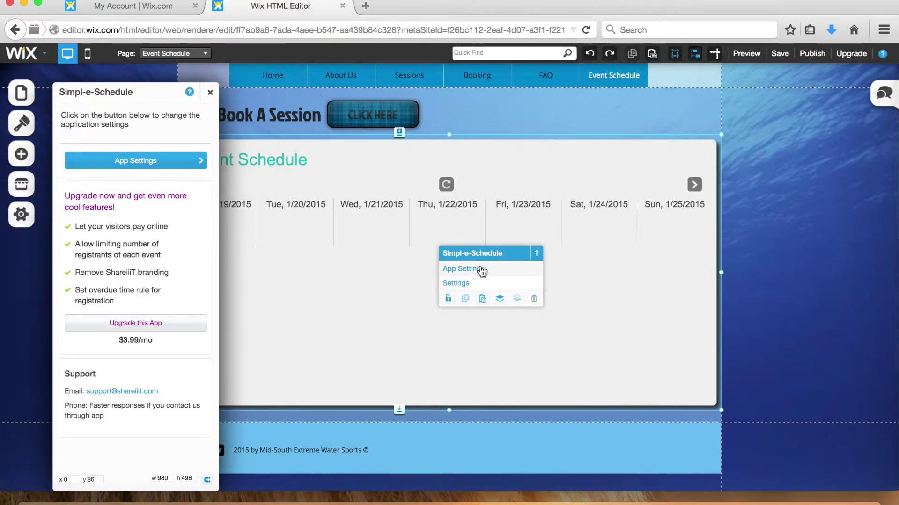
pyautogui.click(410, 257)
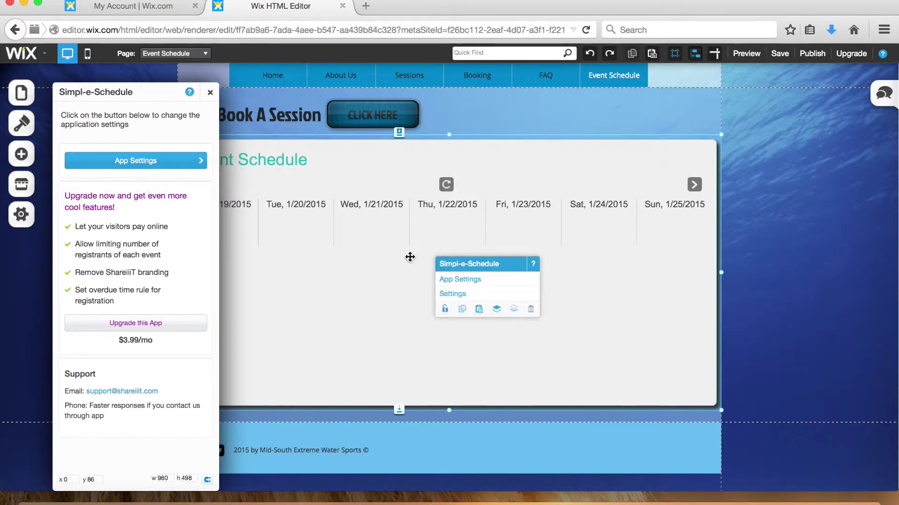
pyautogui.click(467, 280)
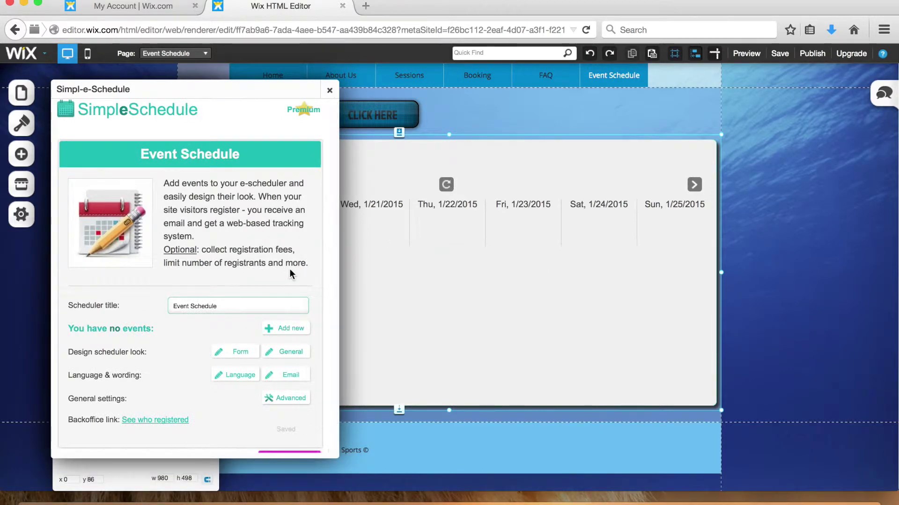
pyautogui.click(288, 329)
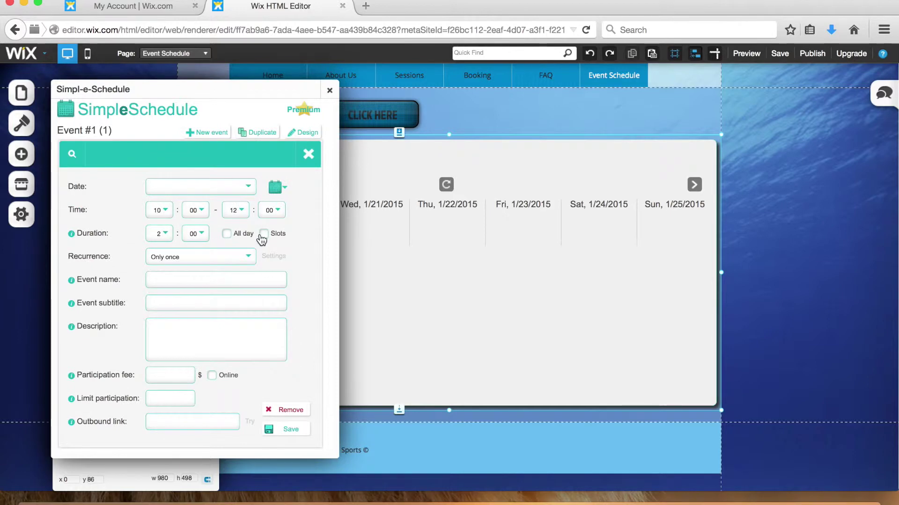
# Set the new event to Sunday, Feb 1, 2015, from hour 10 to hour 12
pyautogui.click(248, 188)
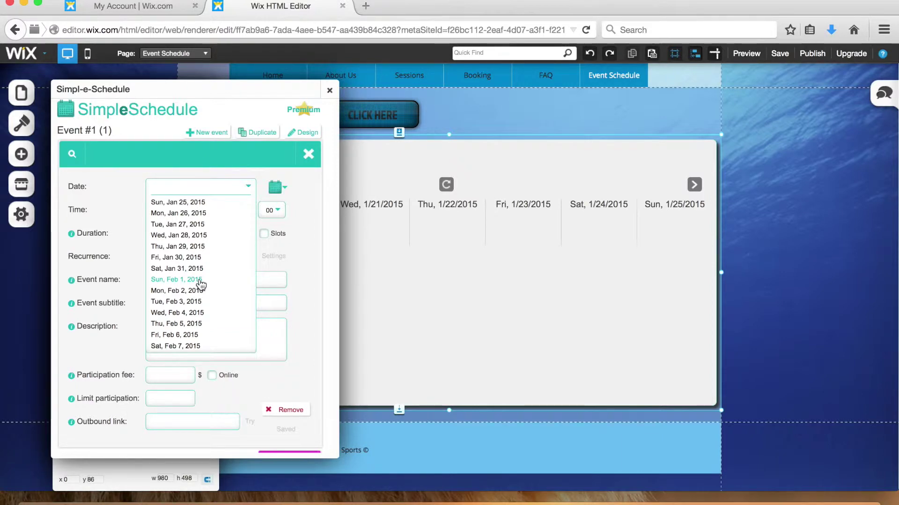
pyautogui.click(200, 283)
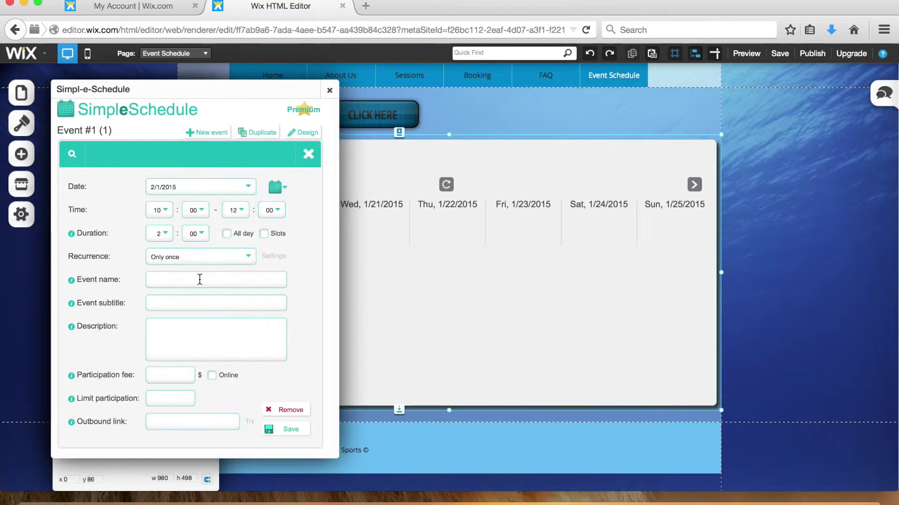
pyautogui.click(168, 211)
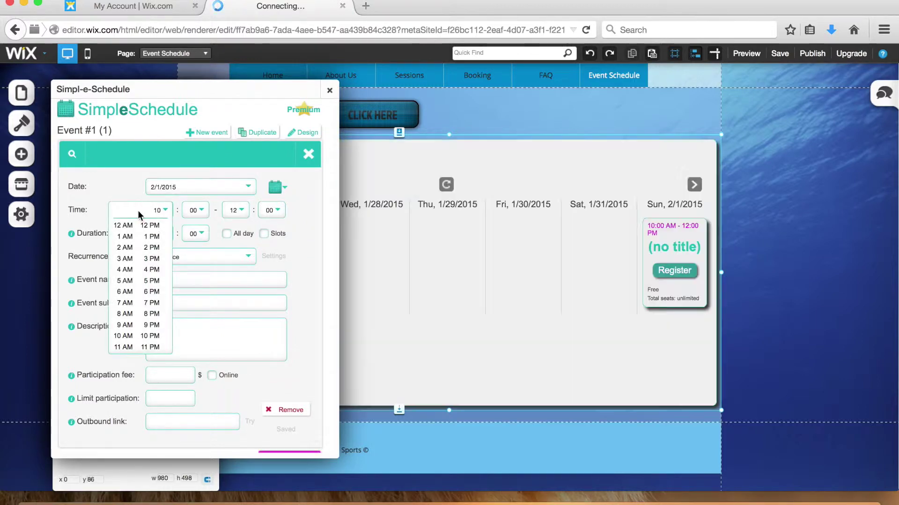
pyautogui.click(124, 336)
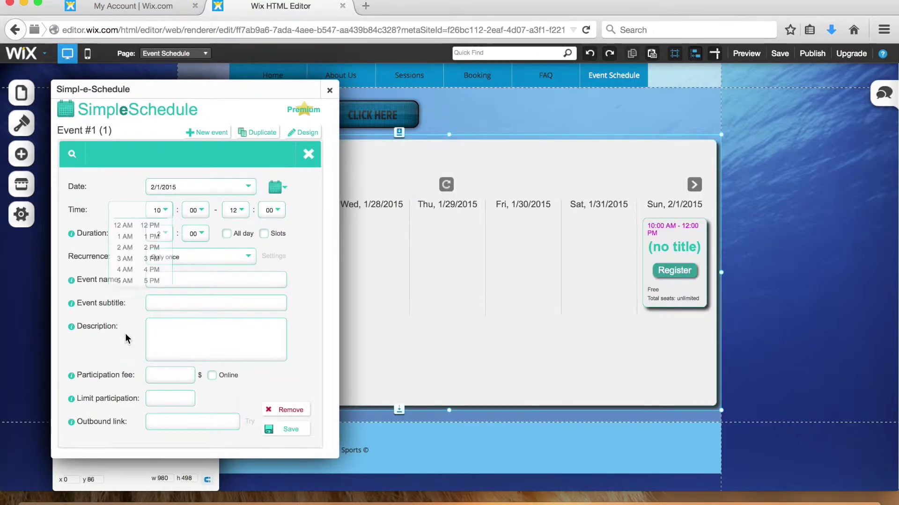
pyautogui.click(237, 210)
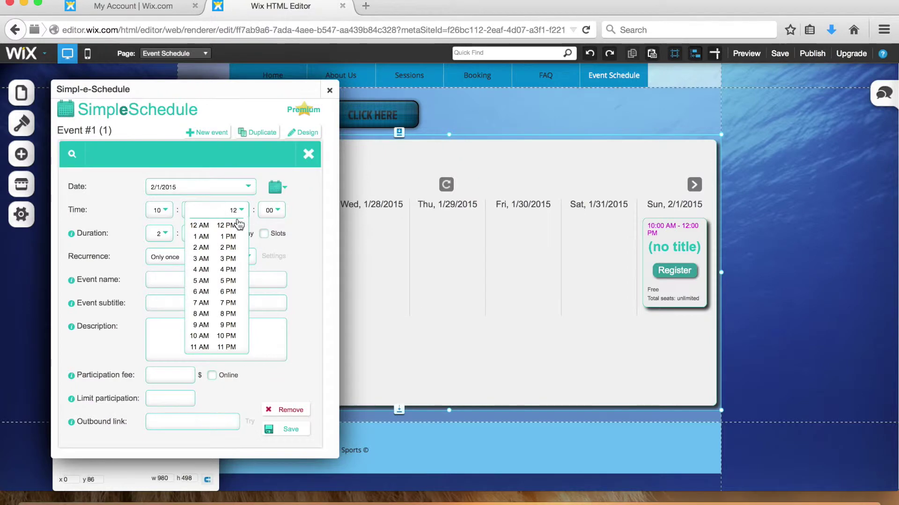
pyautogui.click(238, 225)
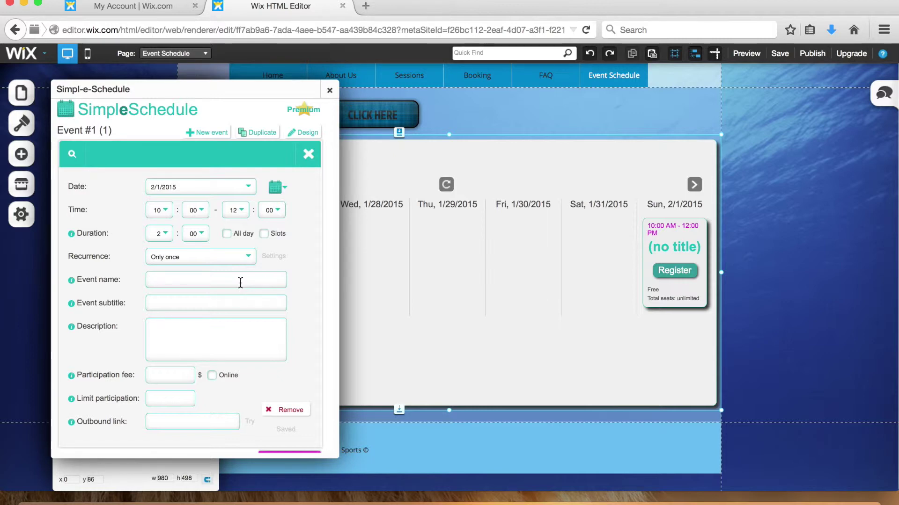
# Name the event 'Johnson Event', subtitle 'Percy Priest Lake', add the Flyboard Session description, and save
pyautogui.click(241, 283)
pyautogui.write('Johnson E')
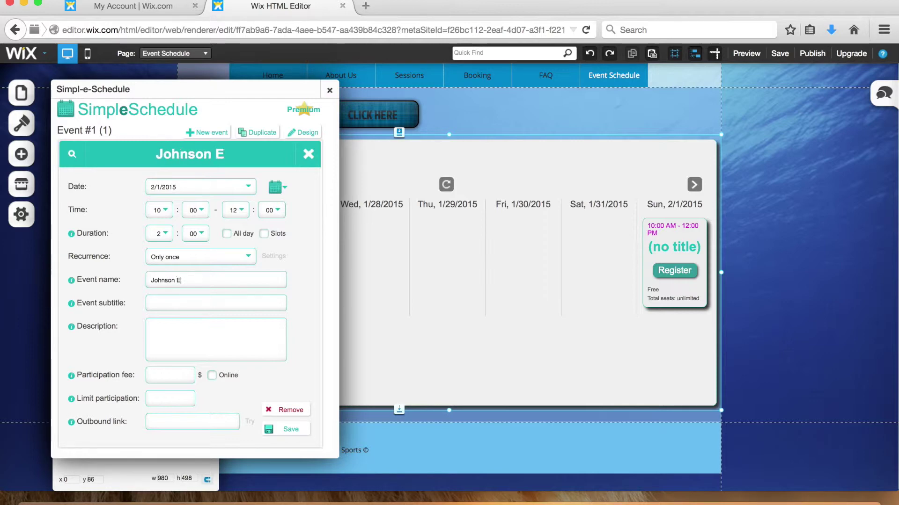
pyautogui.write('vent')
pyautogui.click(234, 304)
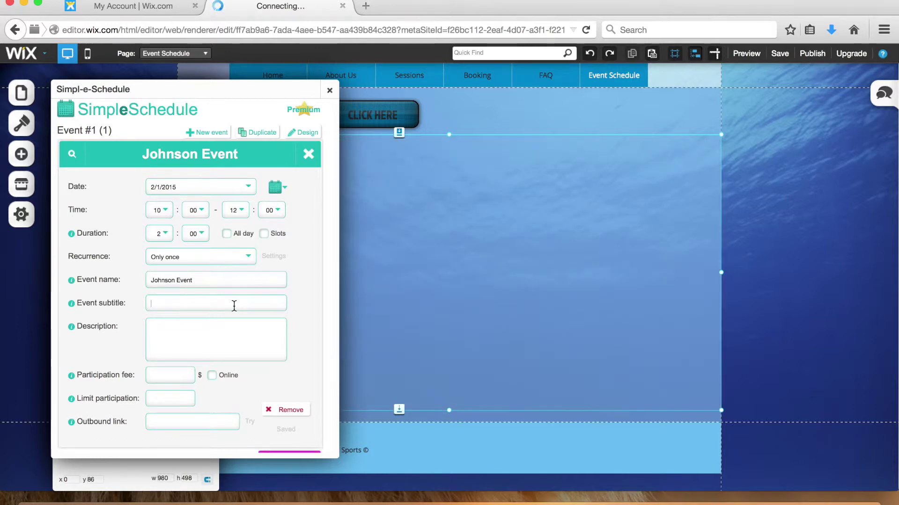
pyautogui.write('Percy')
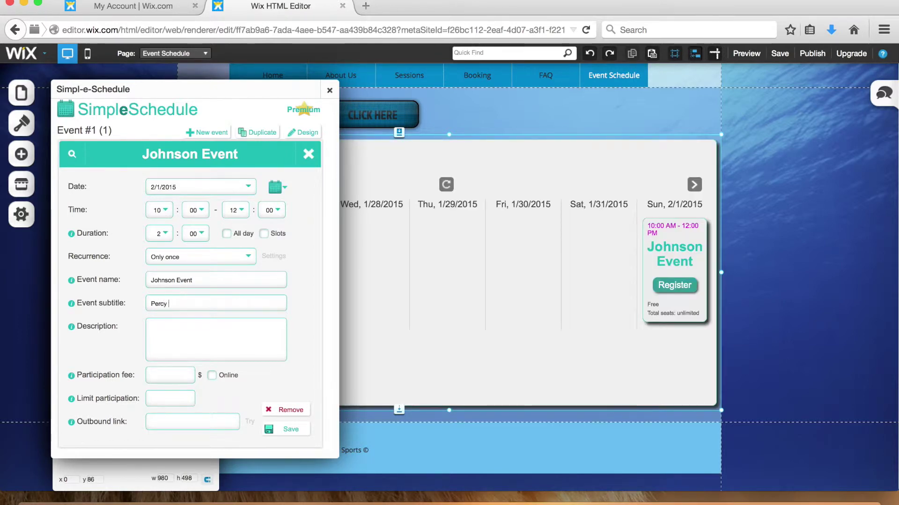
pyautogui.write(' Priest Lake')
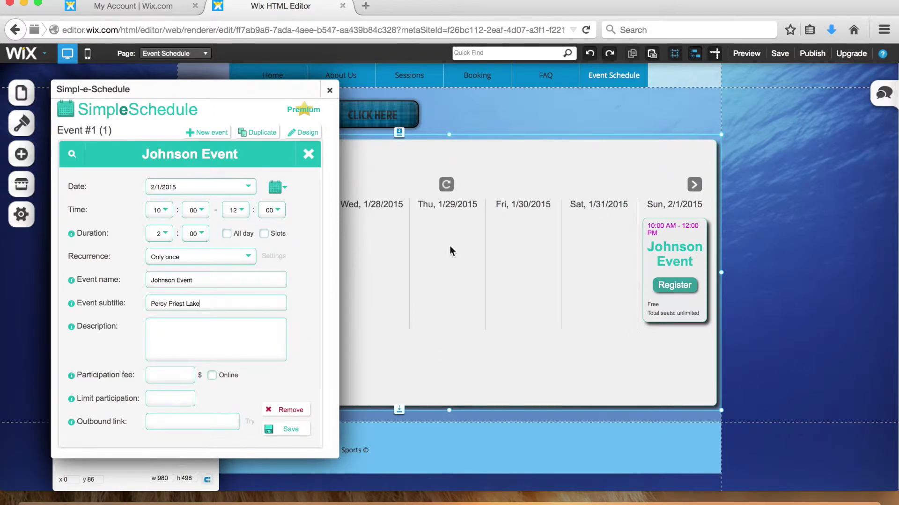
pyautogui.press('Return')
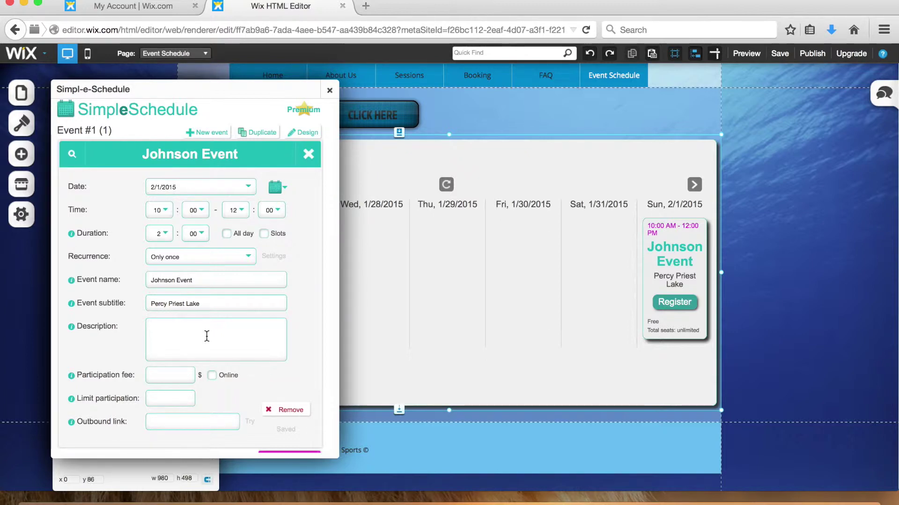
pyautogui.write('Flyboard ')
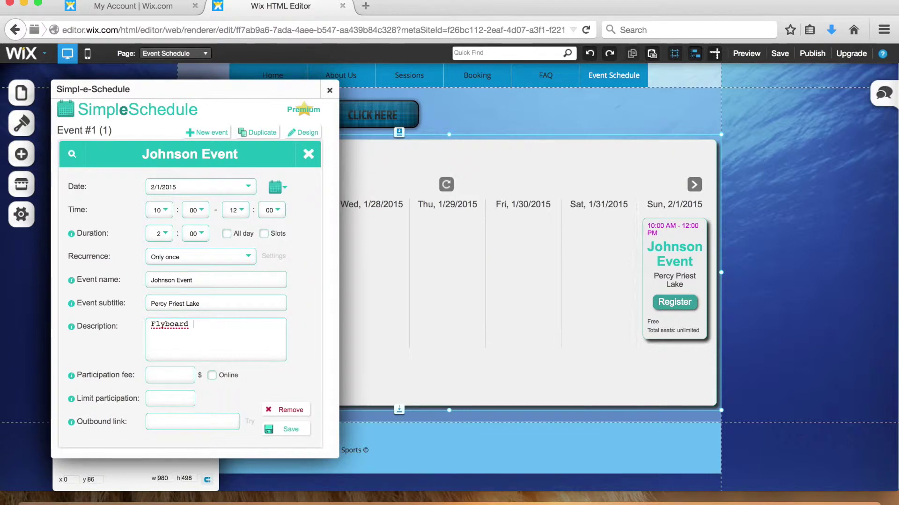
pyautogui.write('Session for')
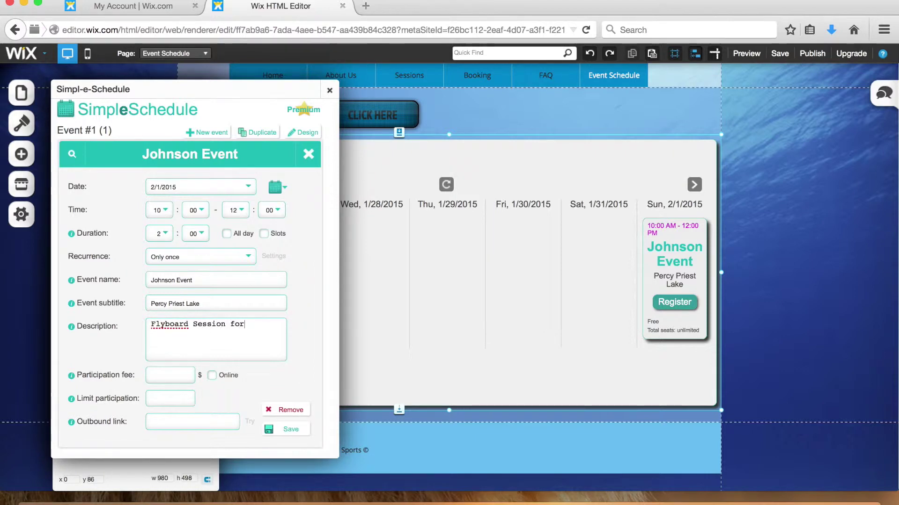
pyautogui.write(' 2 hours f')
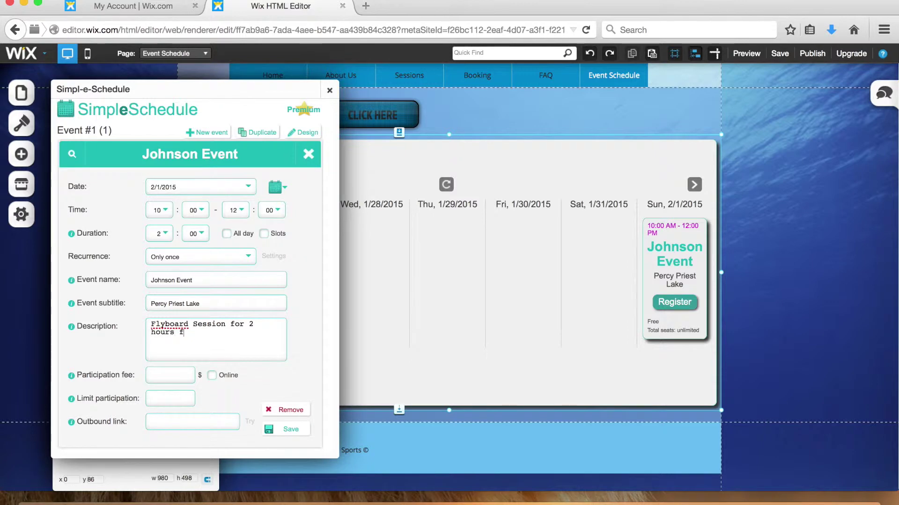
pyautogui.write('rom 10am')
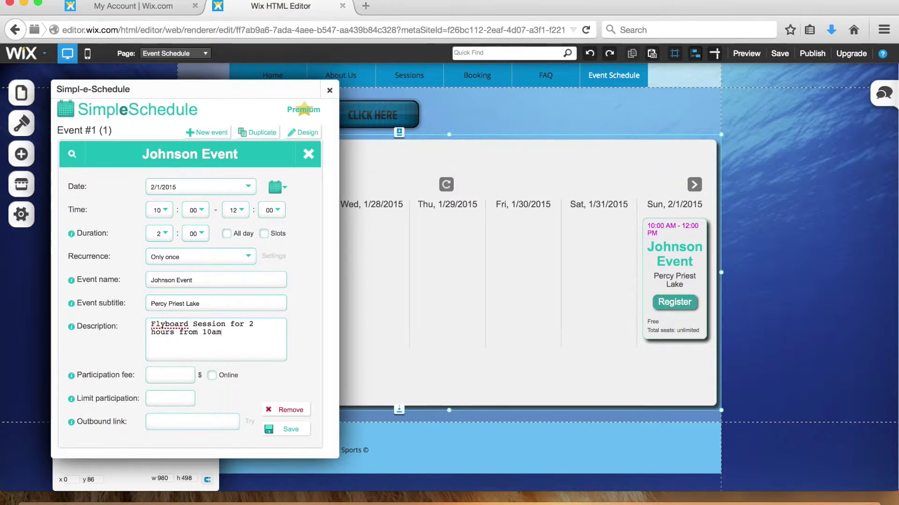
pyautogui.write(' to 12pm at Percy Prie')
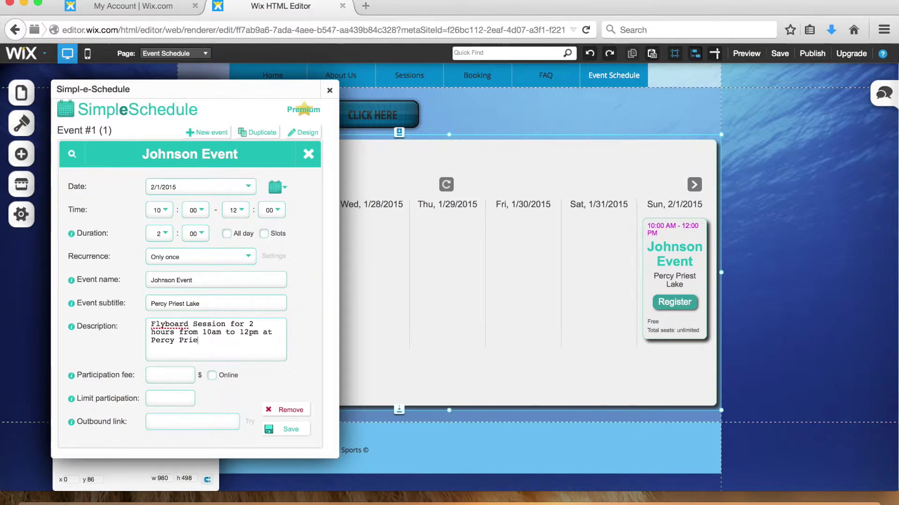
pyautogui.write('st Lake')
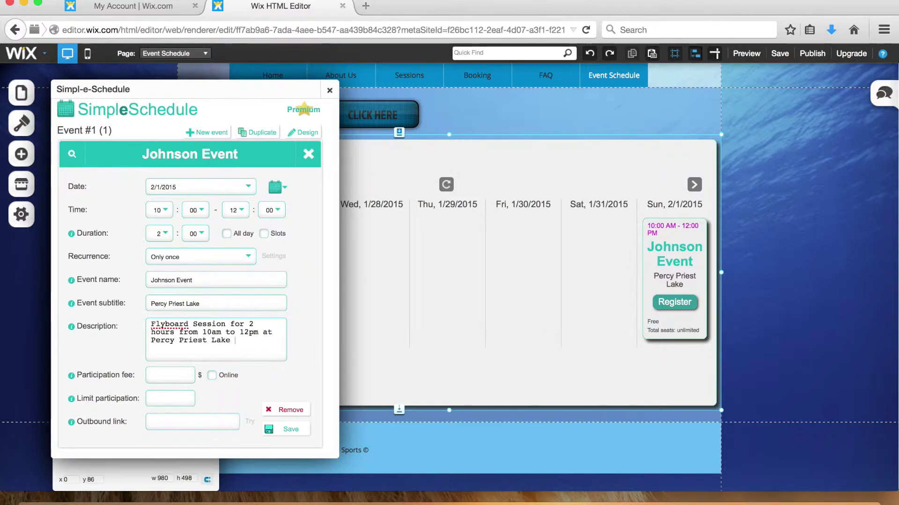
pyautogui.click(291, 430)
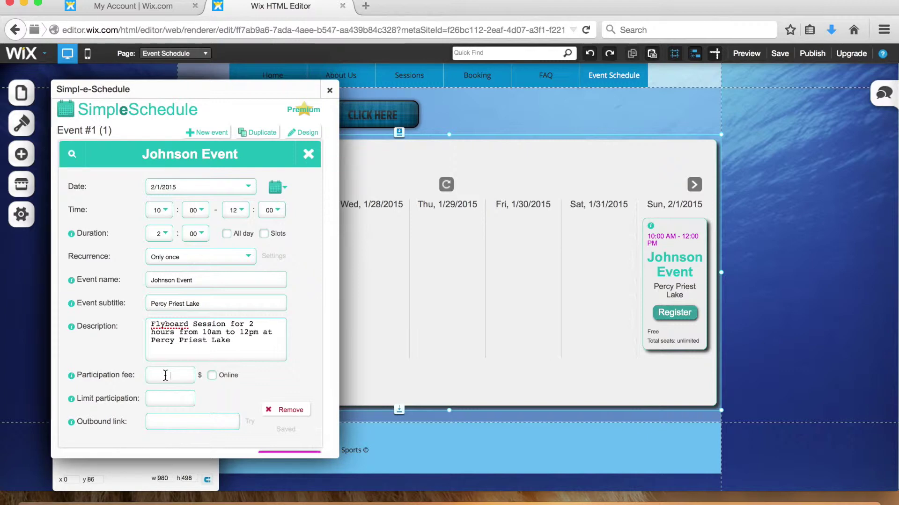
# Set a $1 participation fee payable online and limit participation to 1
pyautogui.write('1')
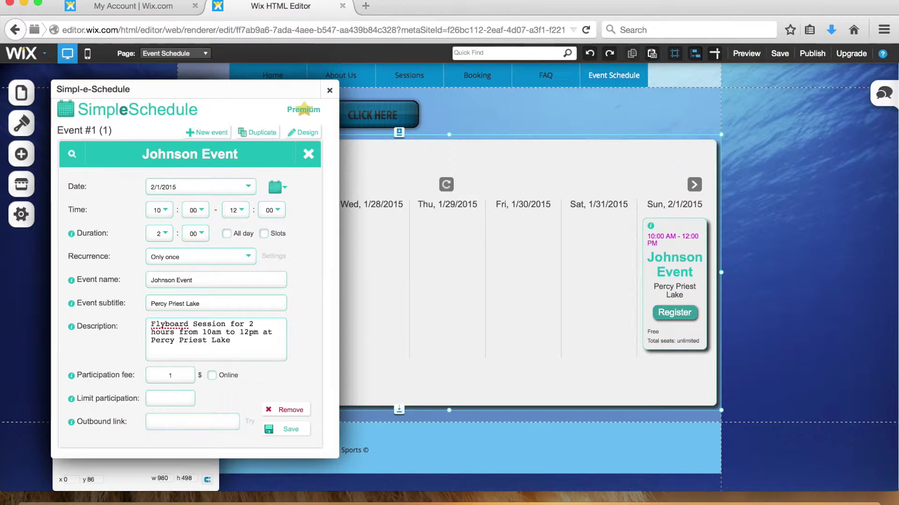
pyautogui.click(212, 376)
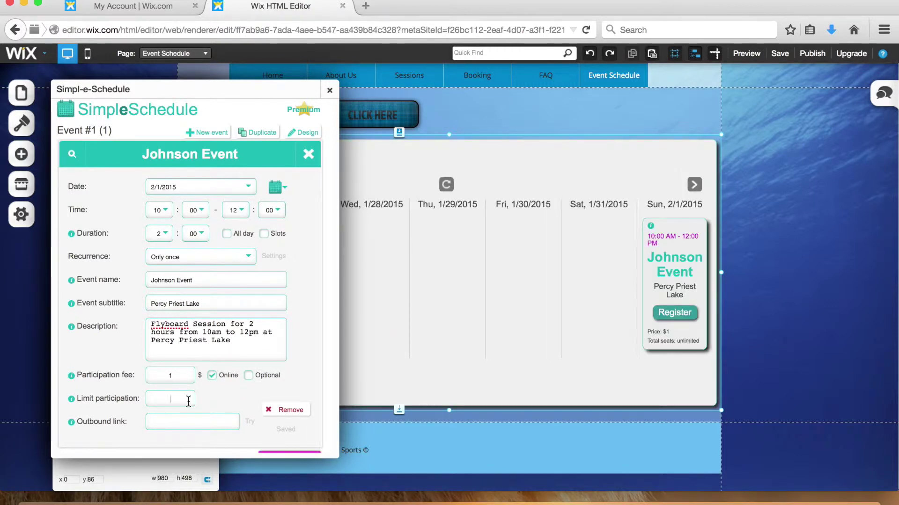
pyautogui.write('1')
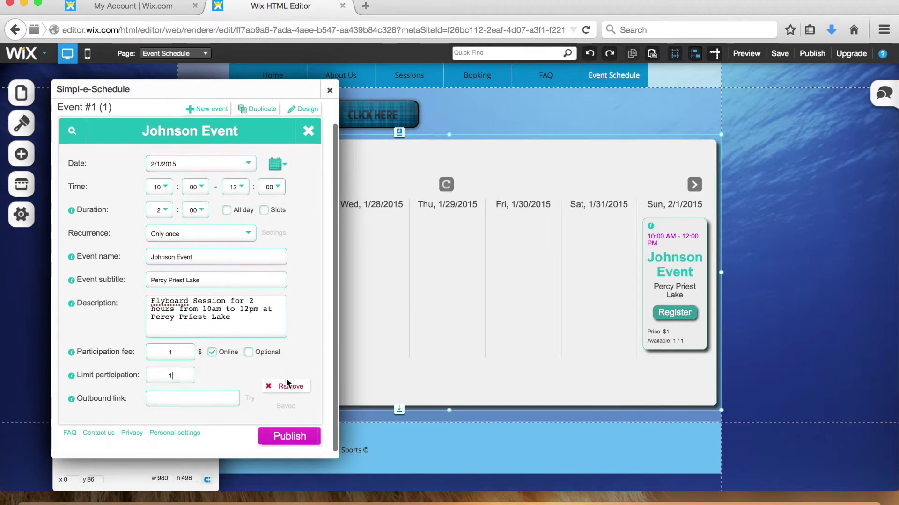
pyautogui.scroll(-1, 286, 383)
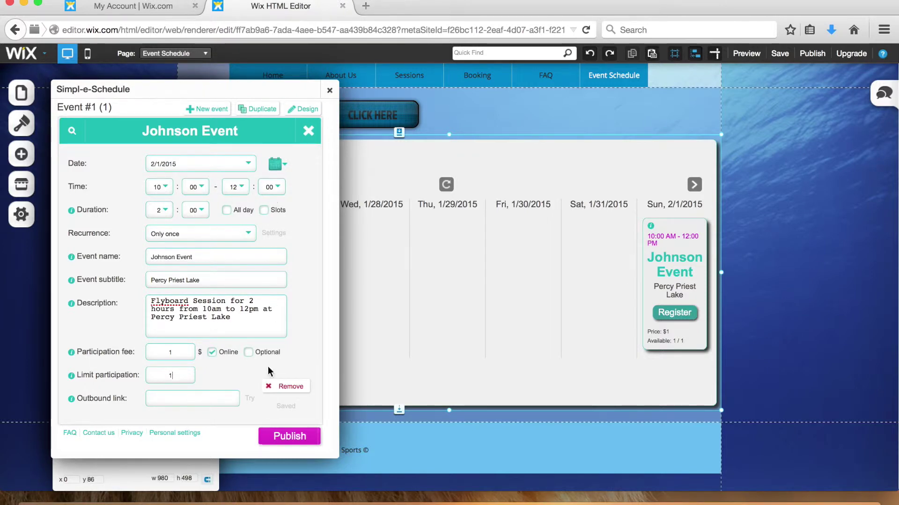
pyautogui.click(288, 437)
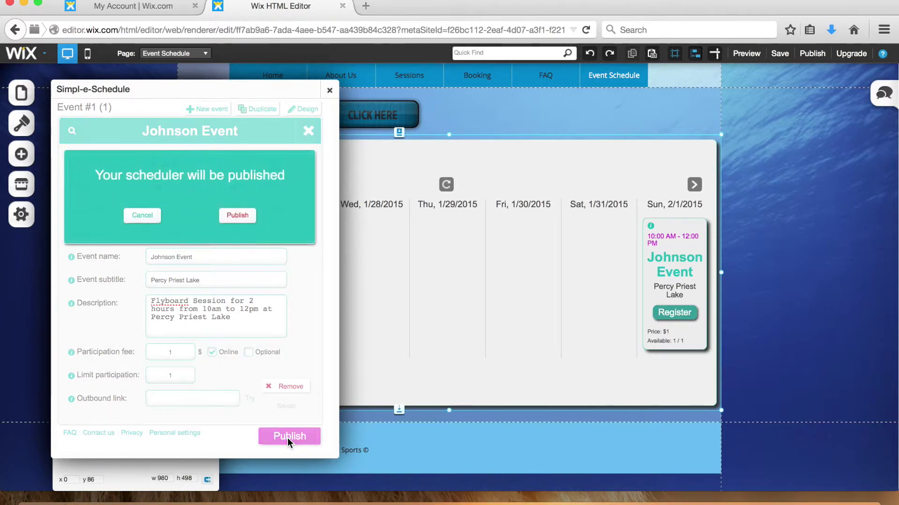
pyautogui.click(243, 217)
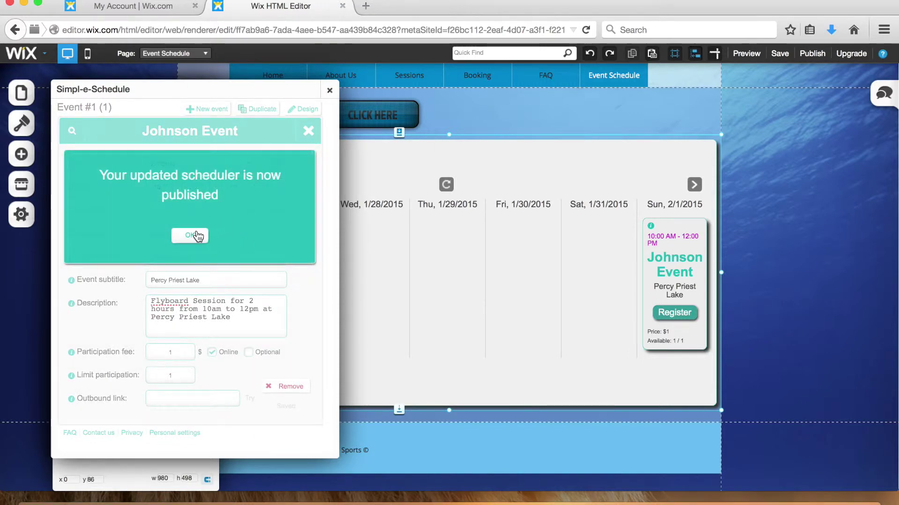
pyautogui.click(191, 236)
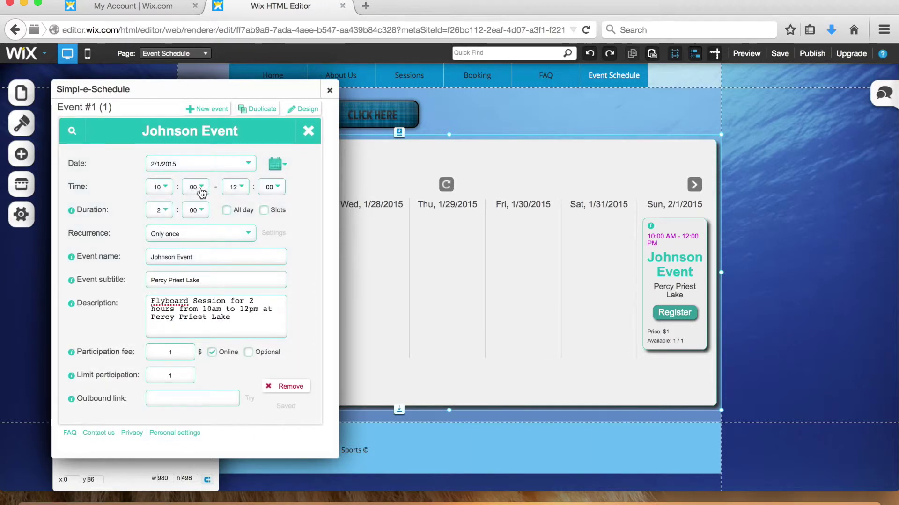
pyautogui.click(329, 90)
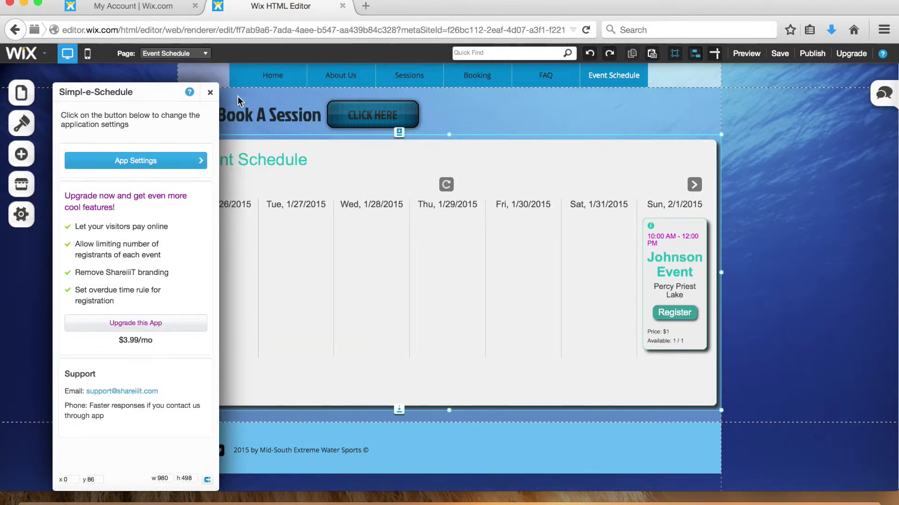
pyautogui.click(210, 96)
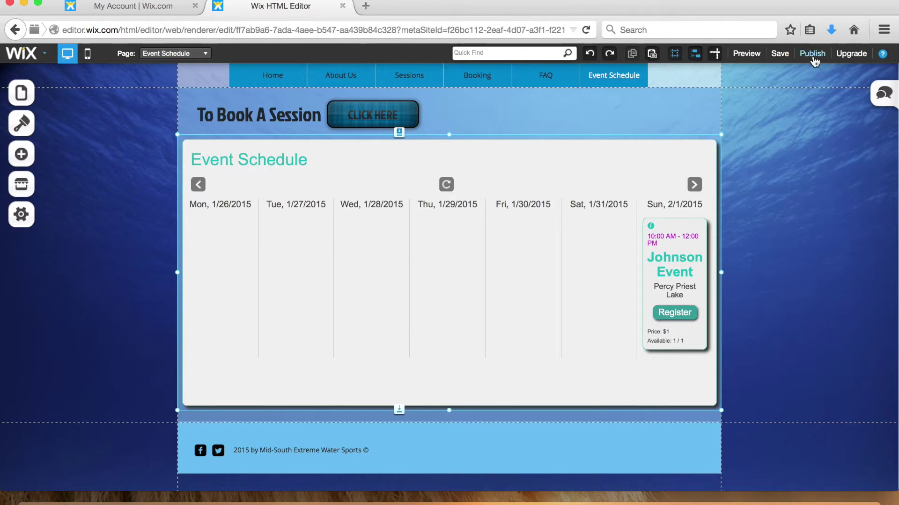
# Save and publish the site, then close the save, publish and share dialogs
pyautogui.click(780, 53)
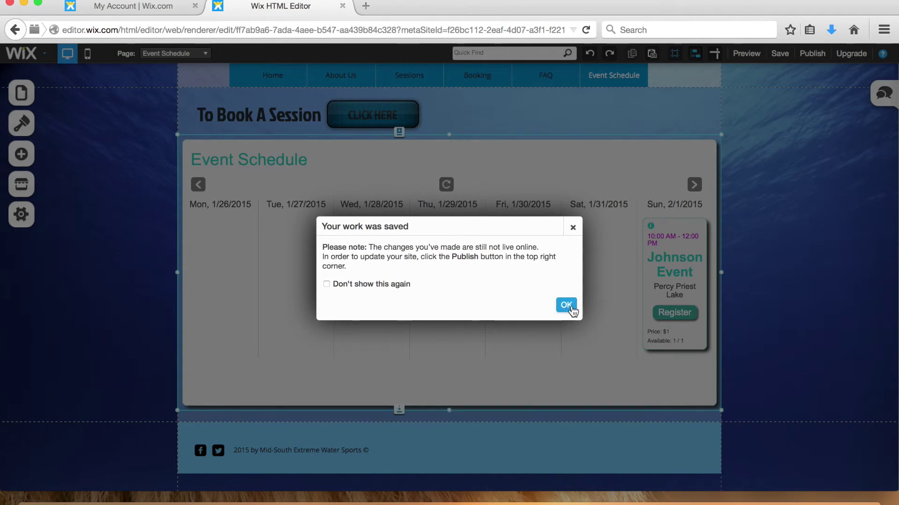
pyautogui.click(566, 306)
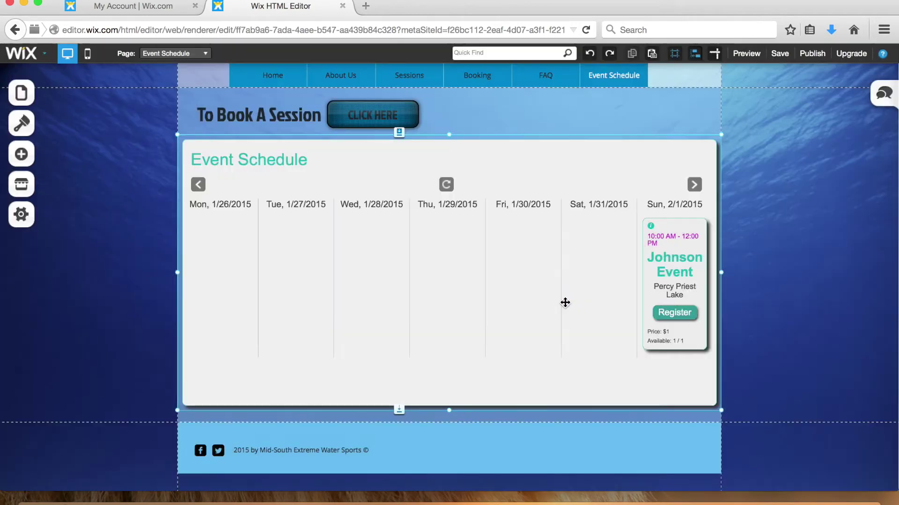
pyautogui.click(812, 54)
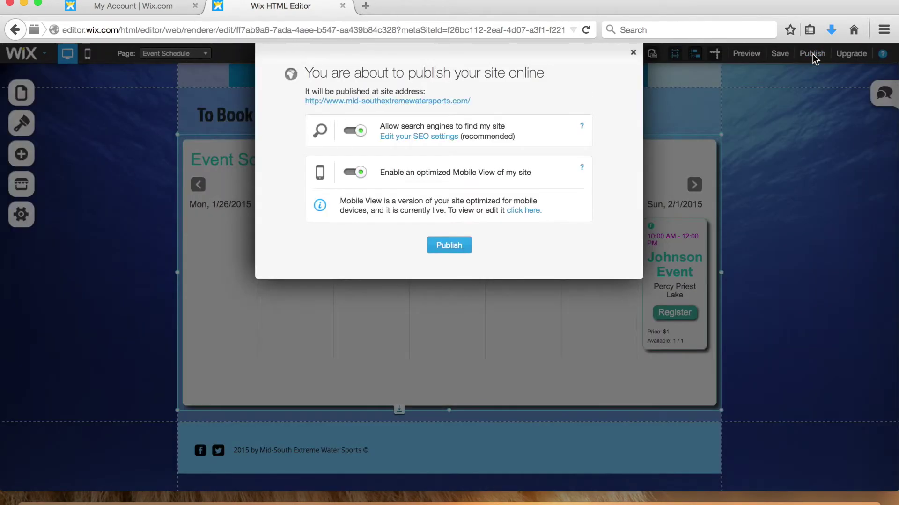
pyautogui.click(455, 246)
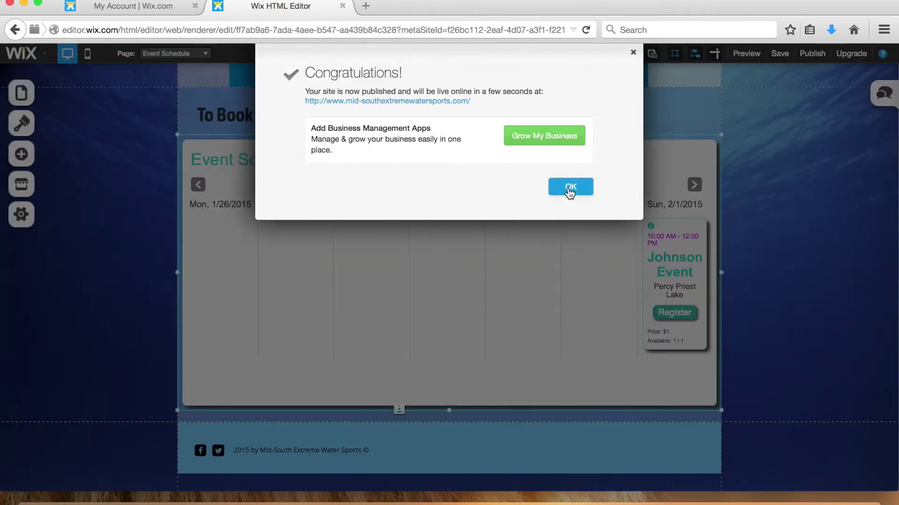
pyautogui.click(570, 189)
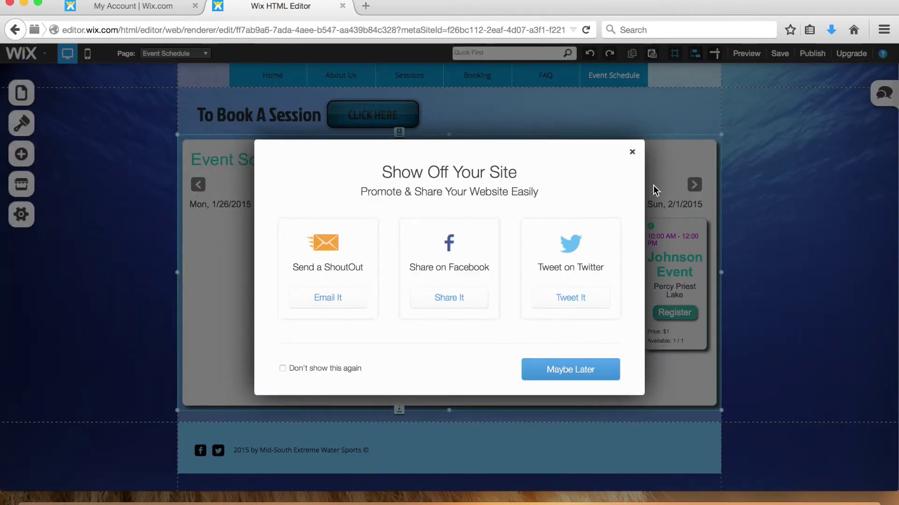
pyautogui.click(632, 153)
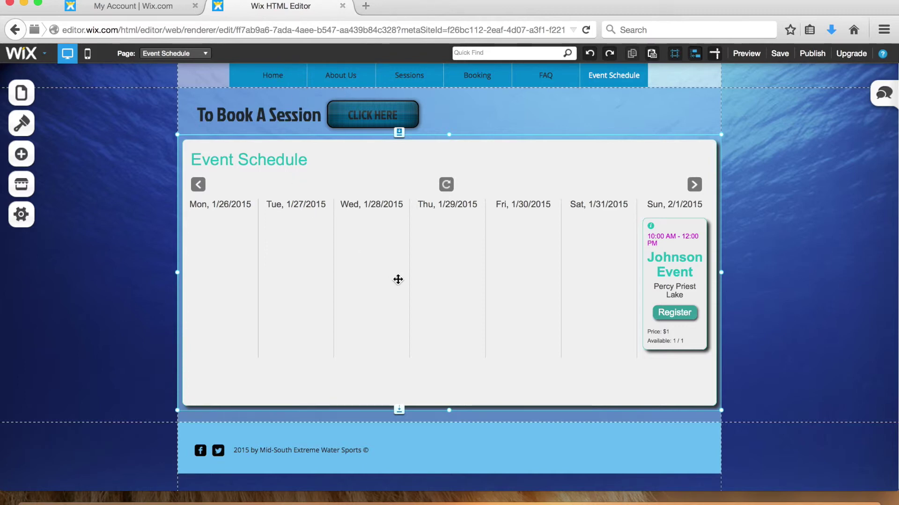
# Select the Simpl-e-Schedule widget showing Johnson Event on the Event Schedule page
pyautogui.scroll(3, 408, 288)
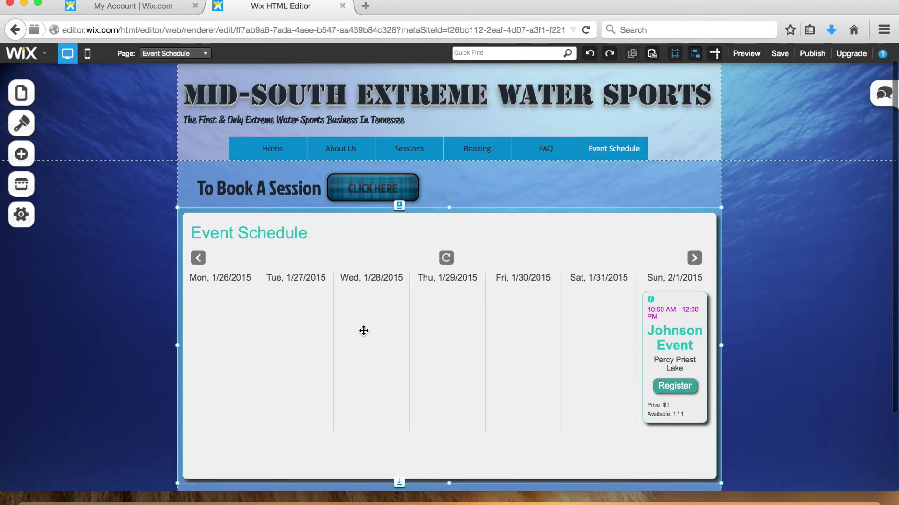
pyautogui.scroll(-1, 363, 331)
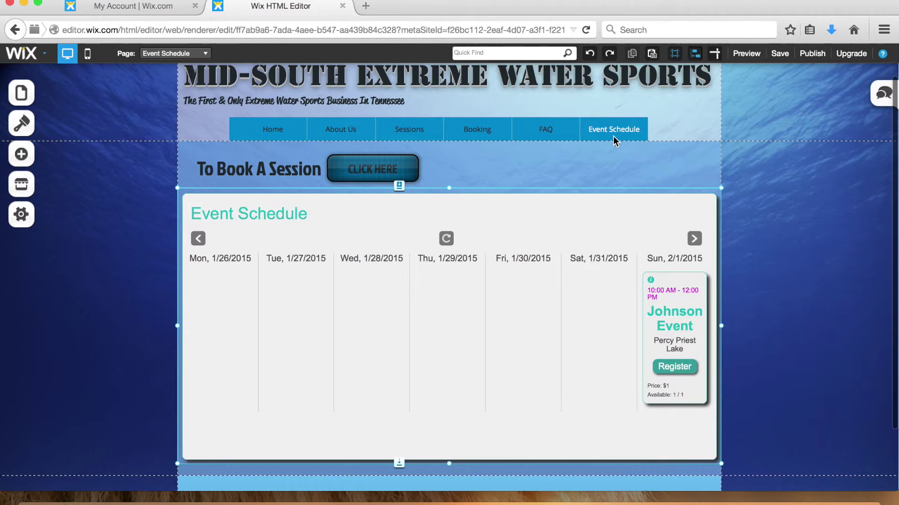
pyautogui.click(431, 368)
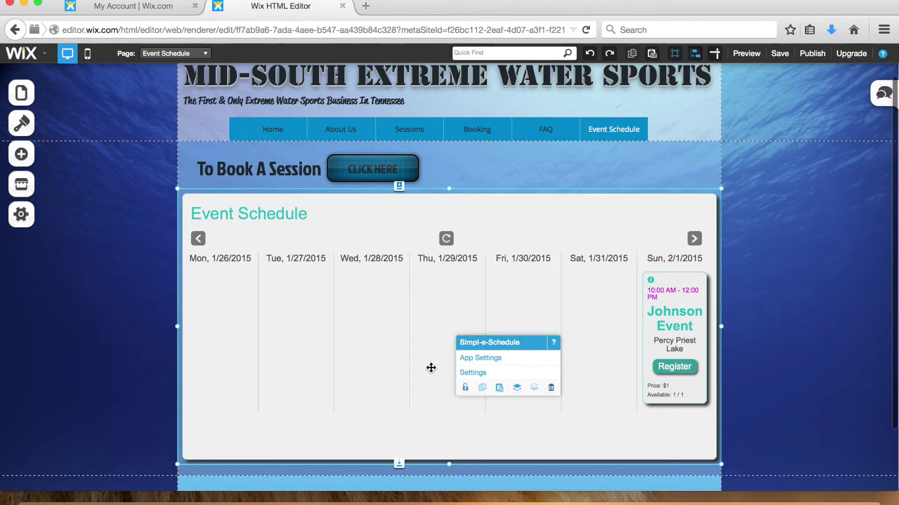
# In App Settings' View / Edit list, open Johnson Event and begin removing it
pyautogui.click(479, 359)
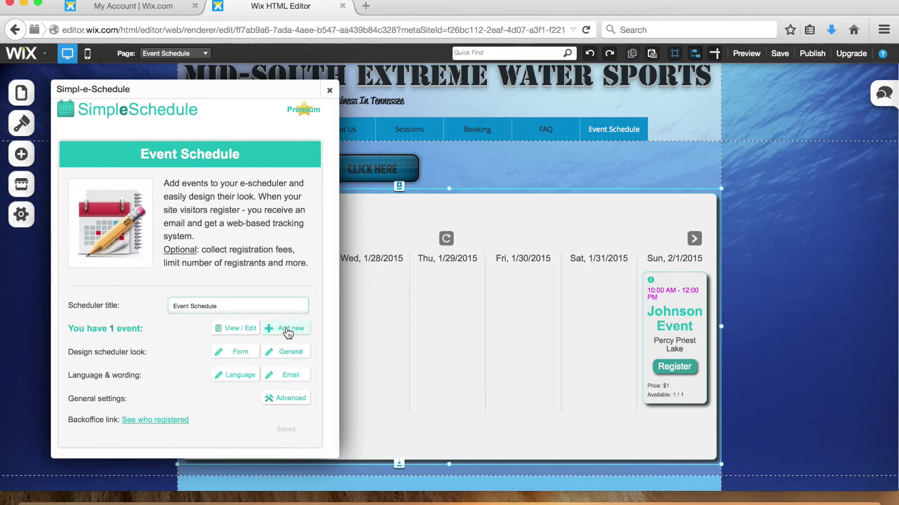
pyautogui.click(240, 330)
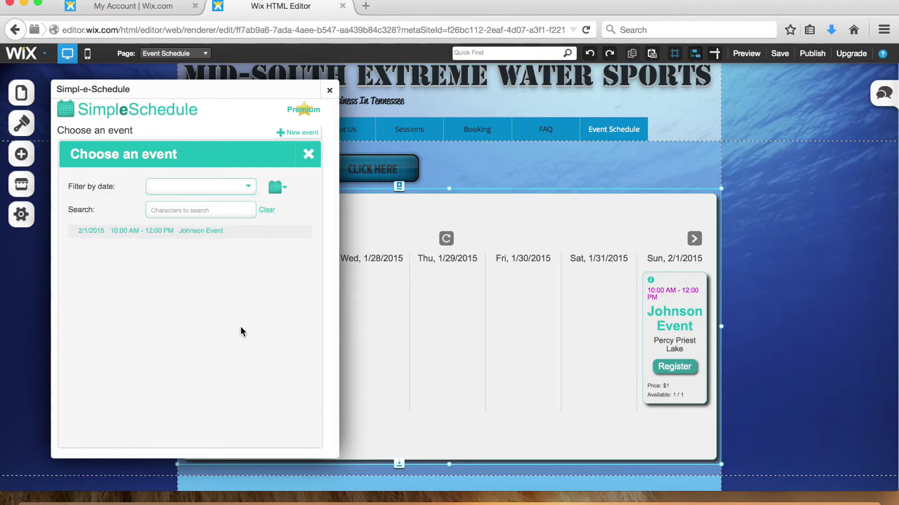
pyautogui.click(192, 231)
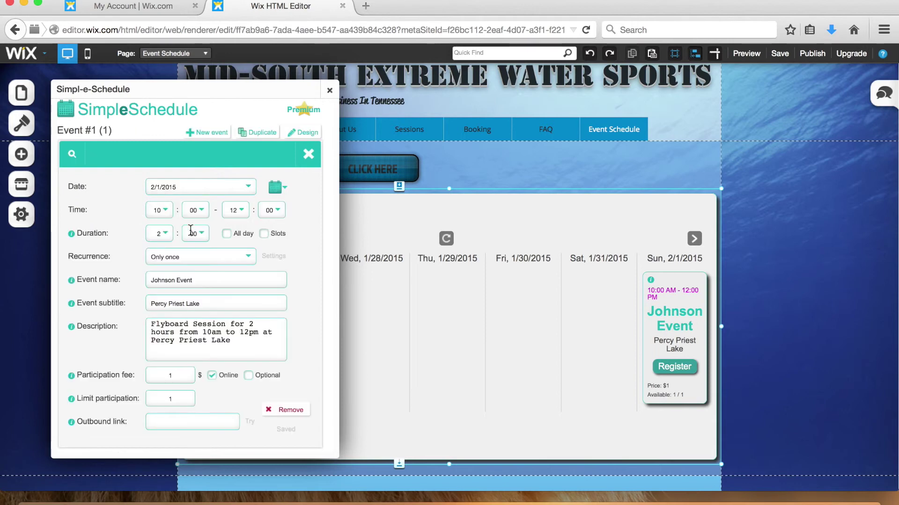
pyautogui.scroll(-1, 316, 346)
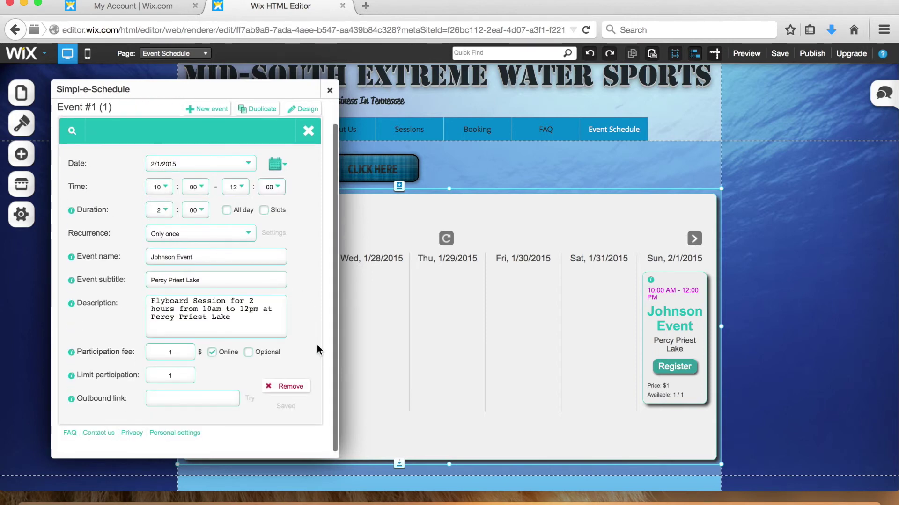
pyautogui.click(284, 387)
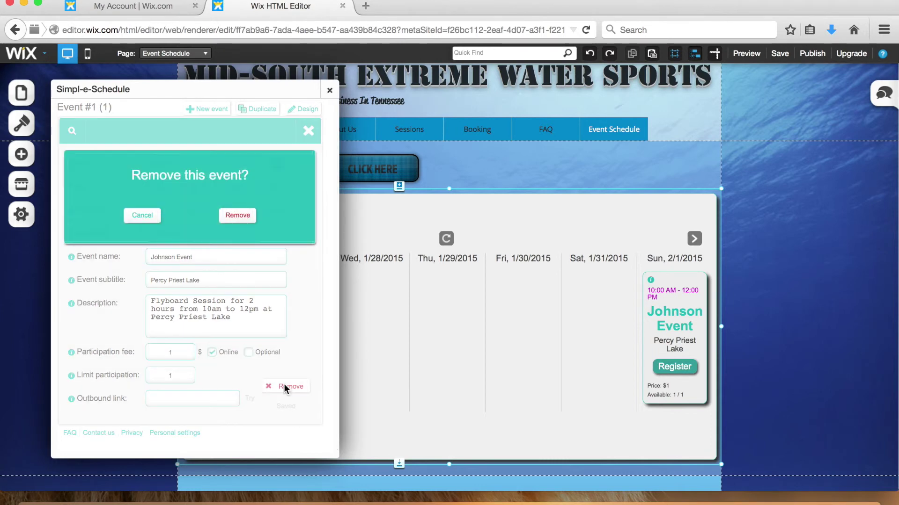
# Confirm removing Johnson Event, republish the emptied scheduler, and close its settings
pyautogui.click(238, 216)
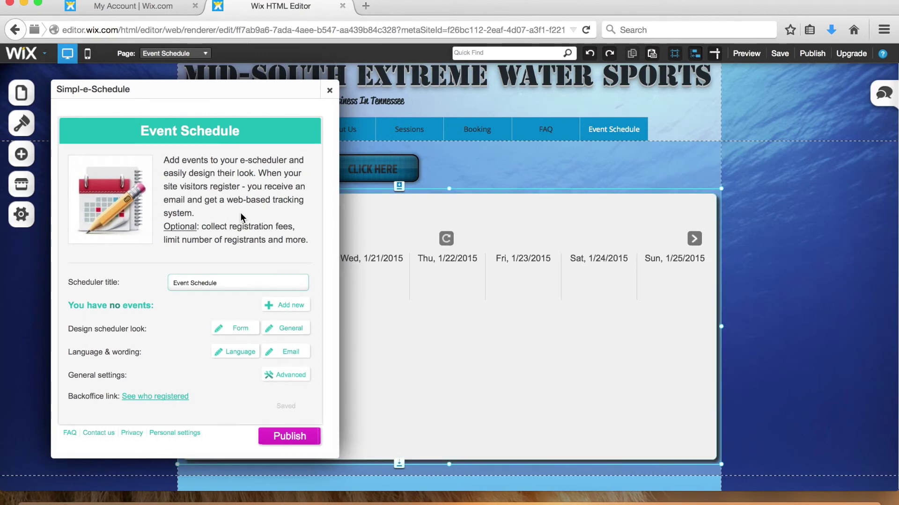
pyautogui.click(298, 438)
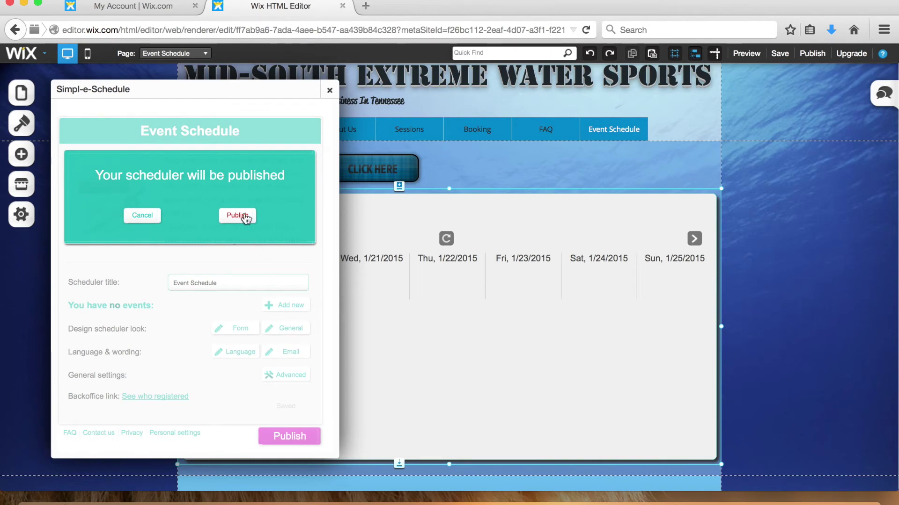
pyautogui.click(244, 216)
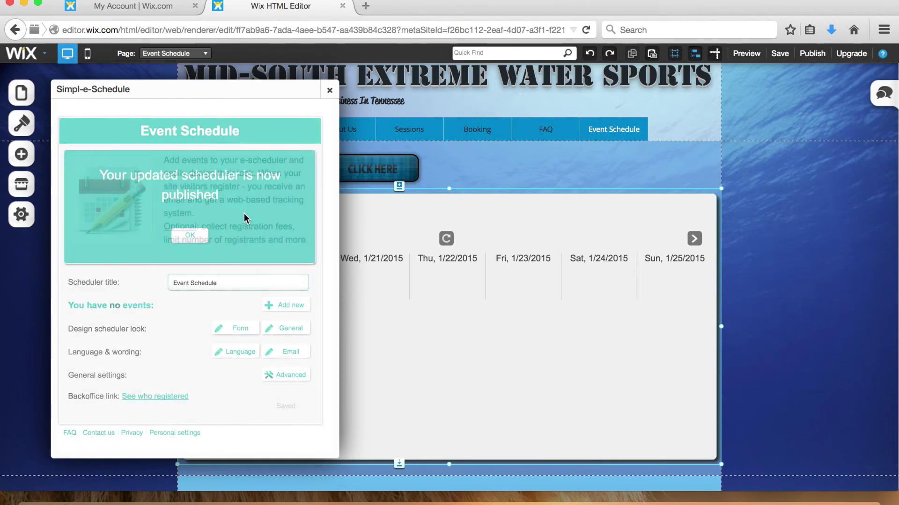
pyautogui.click(186, 237)
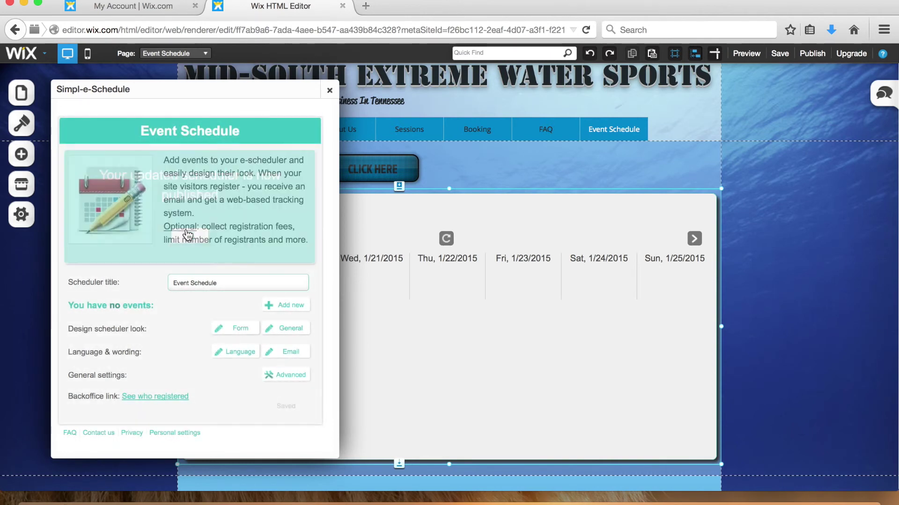
pyautogui.click(328, 92)
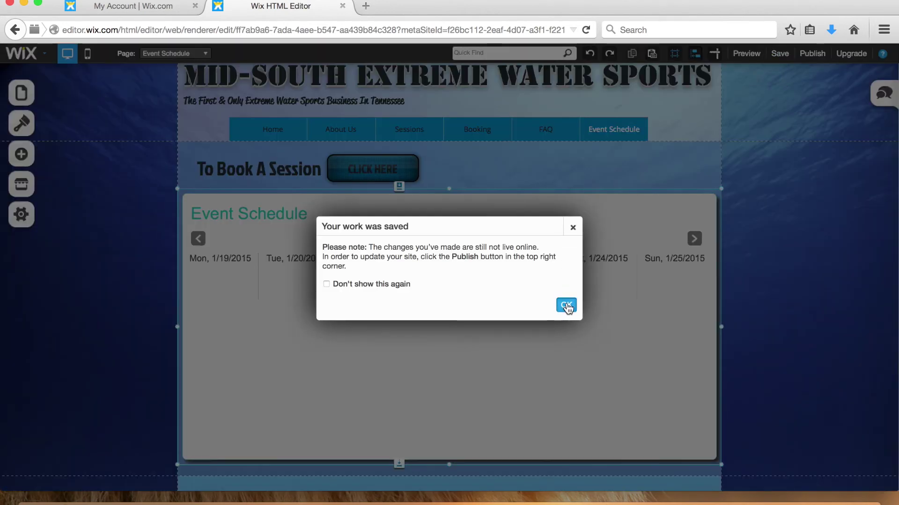
# Save the site and republish it without Johnson Event, dismissing the follow-up prompts
pyautogui.click(565, 308)
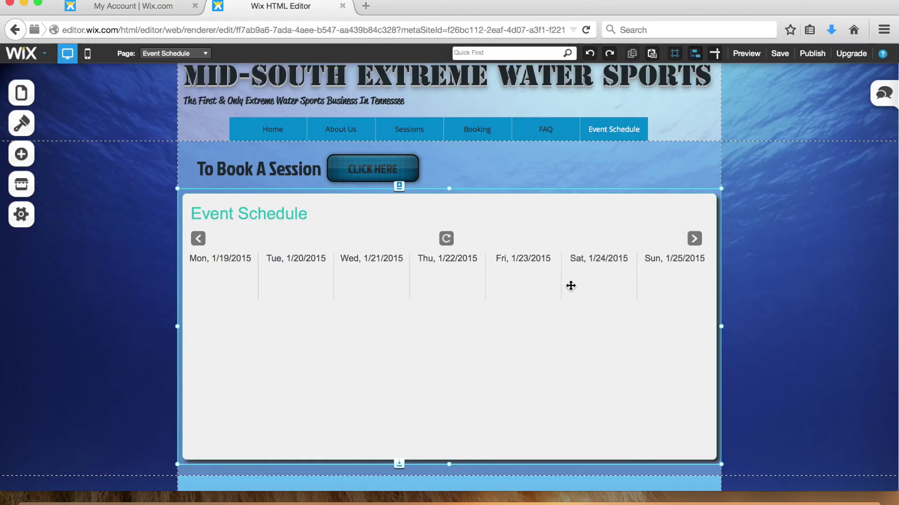
pyautogui.click(812, 55)
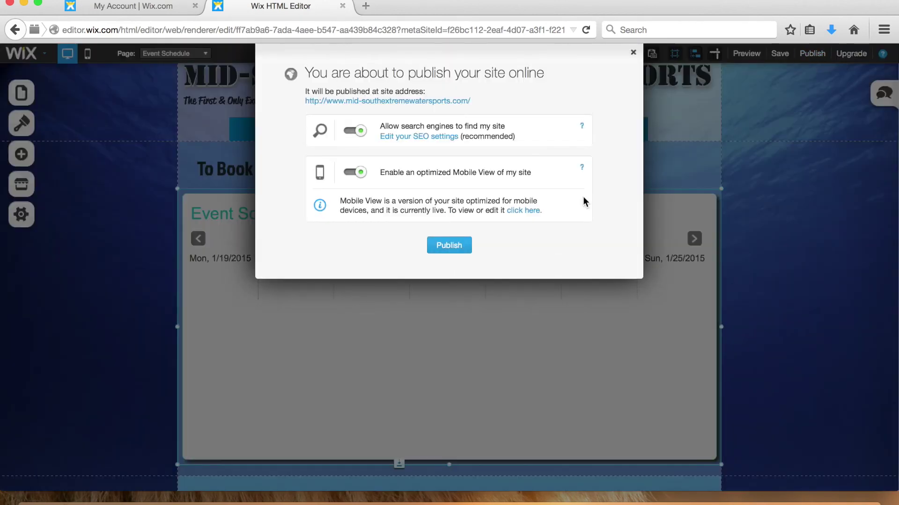
pyautogui.click(446, 248)
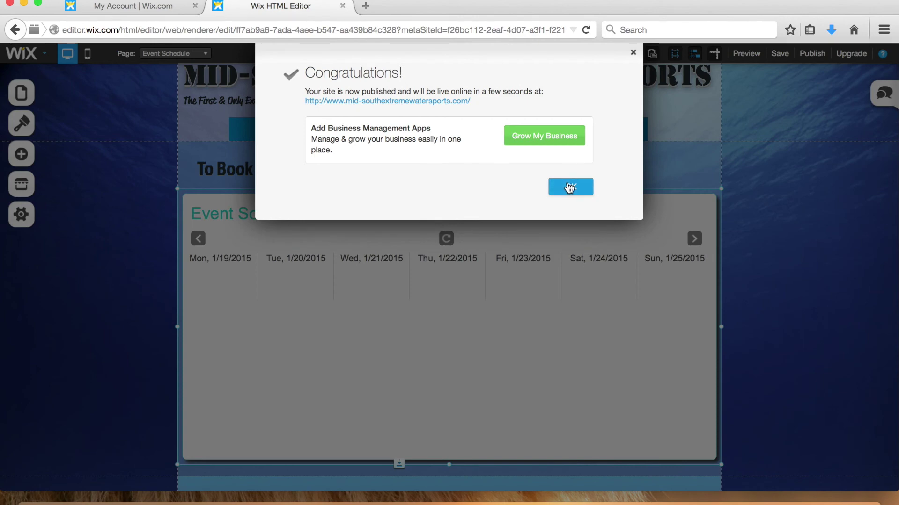
pyautogui.click(568, 184)
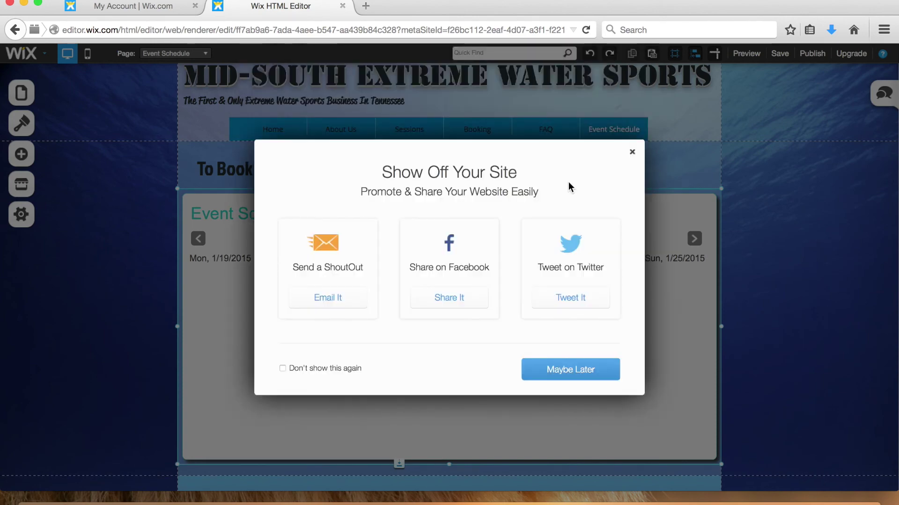
pyautogui.click(632, 153)
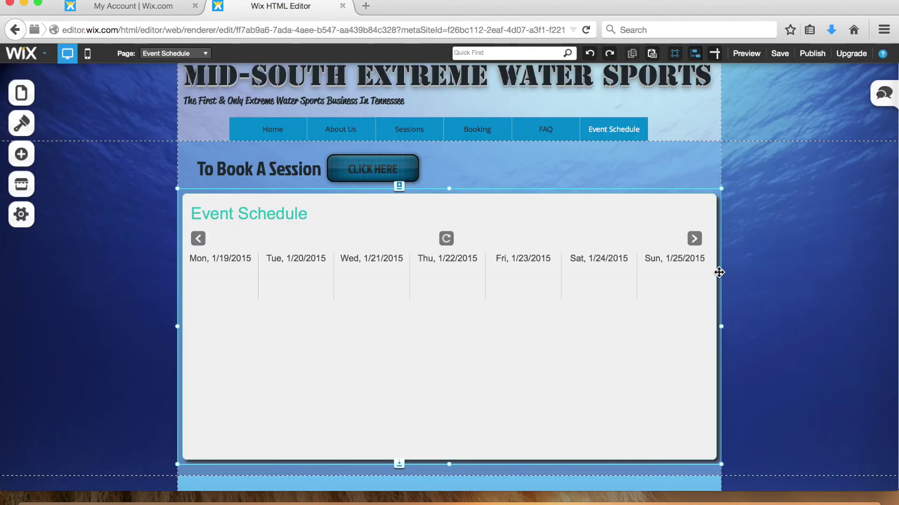